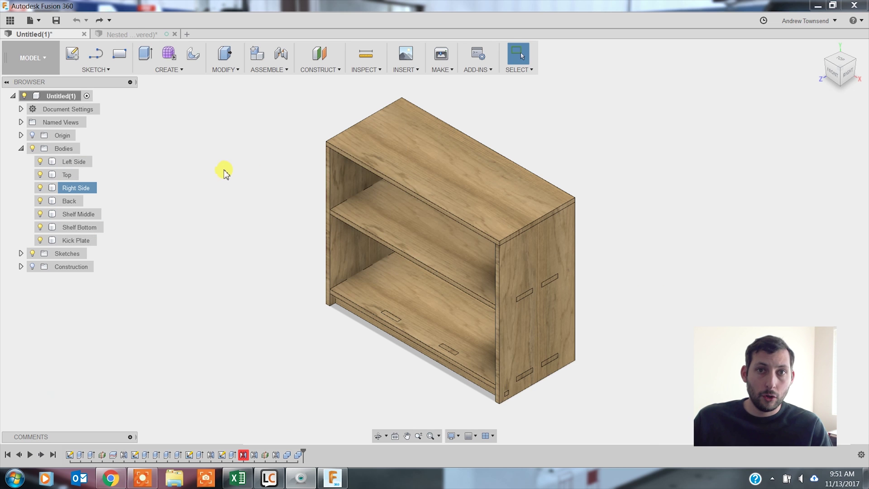
- Switch to the nested-parts document, check the CAM workspace, then return to modelling
click(133, 35)
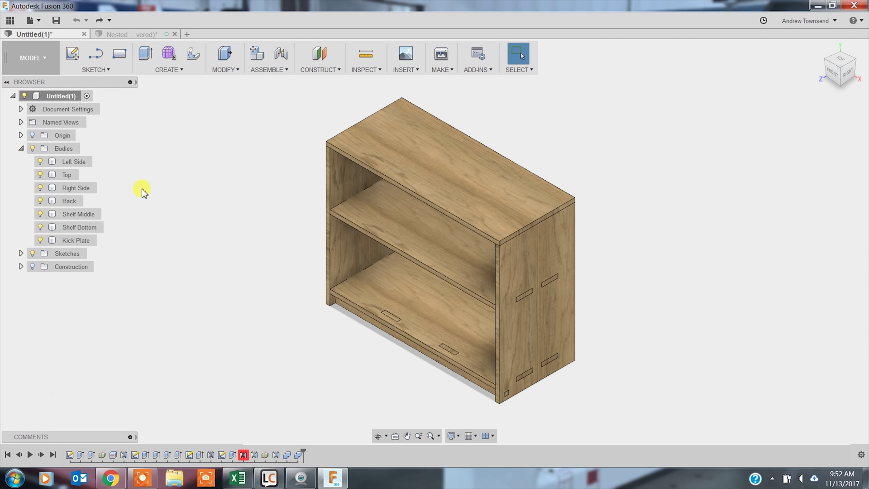
click(34, 57)
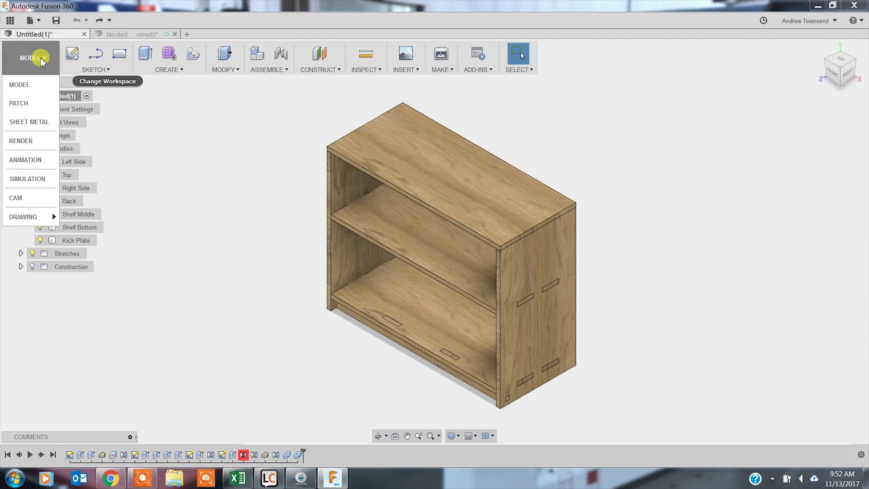
click(32, 197)
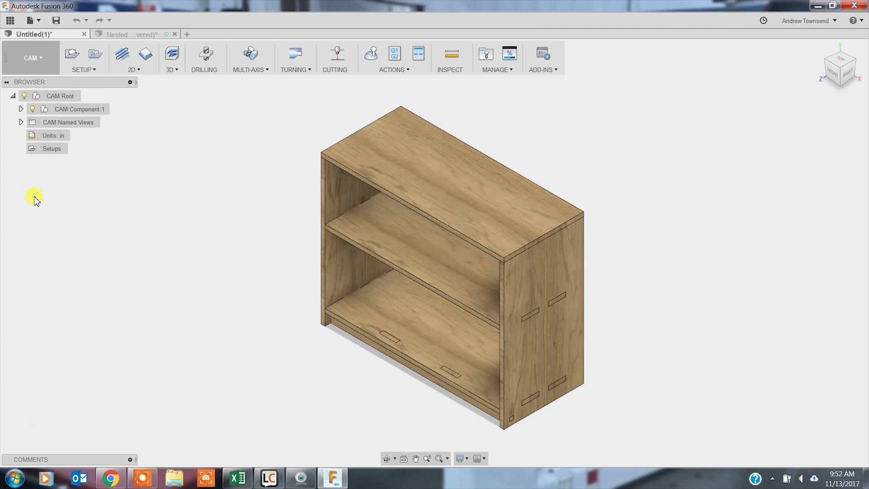
click(32, 58)
click(40, 85)
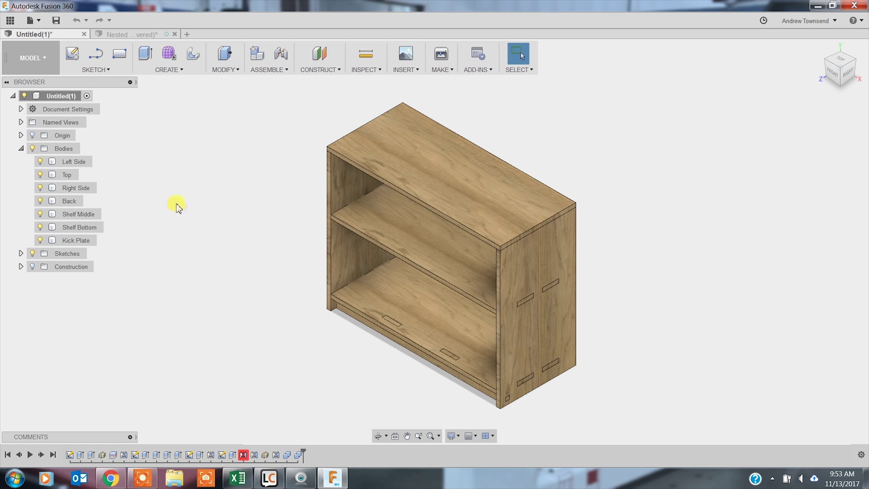
- Select the Top panel, the Right Side body and the right panel's outer face
click(411, 157)
middle_drag(217, 234, 147, 210)
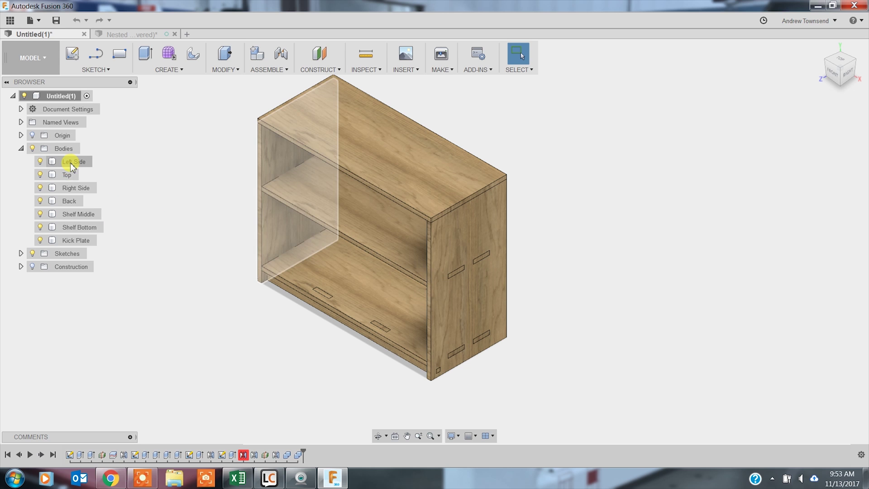
click(70, 189)
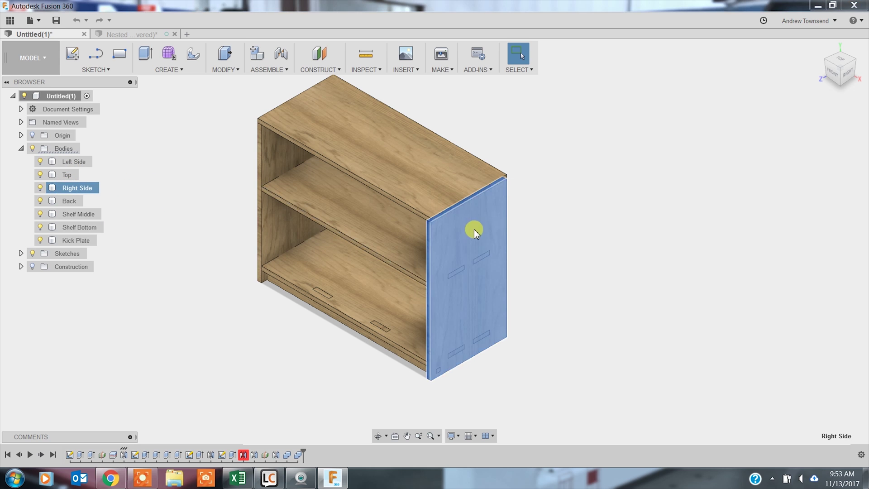
click(480, 235)
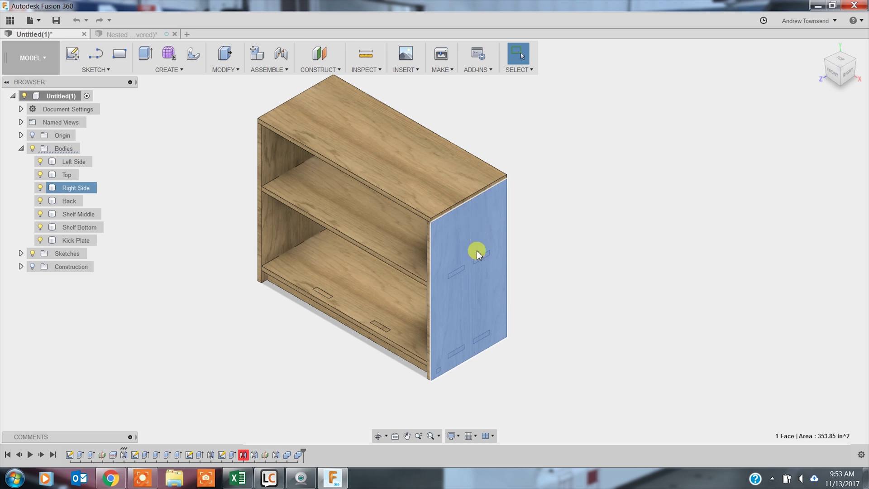
scroll(478, 230, up, 5)
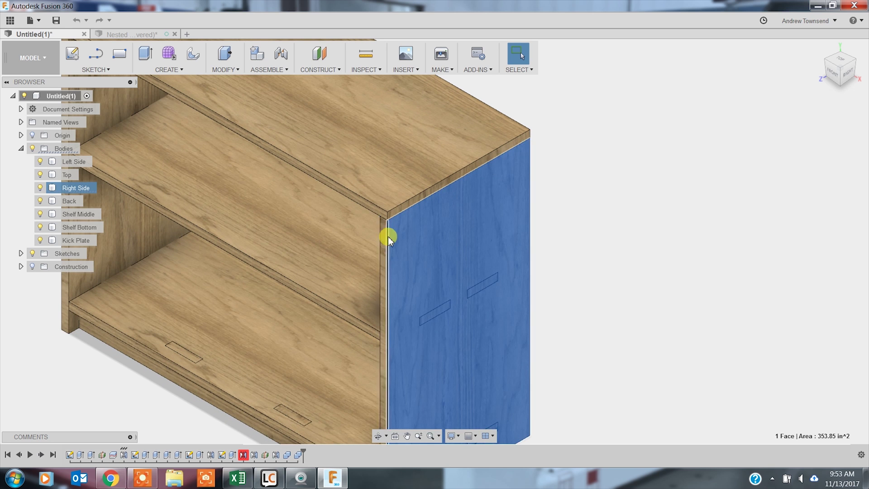
scroll(416, 238, down, 5)
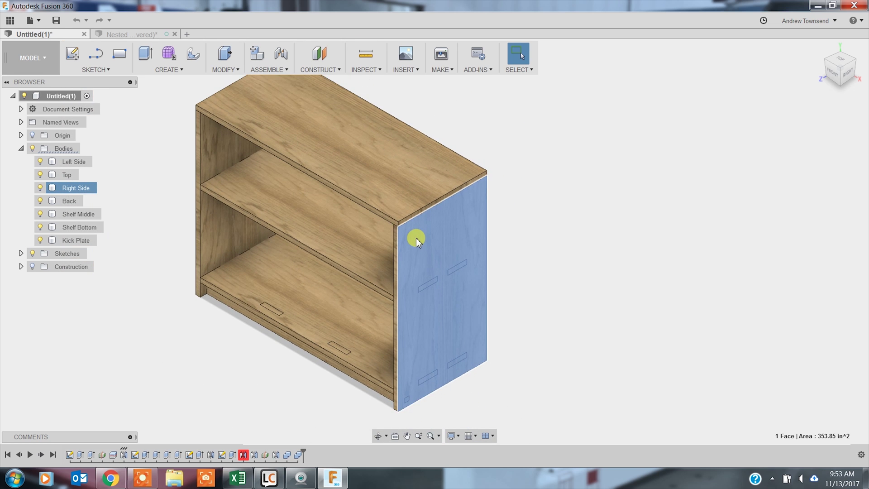
middle_drag(417, 241, 442, 248)
scroll(449, 256, down, 1)
- Try pushing the right side's outer face out 12 in, then cancel the move
click(78, 214)
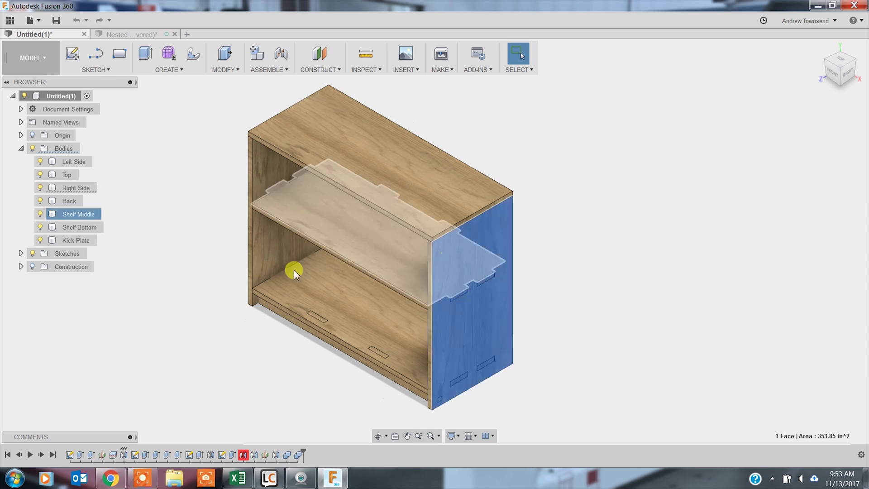
click(458, 265)
right_click(468, 265)
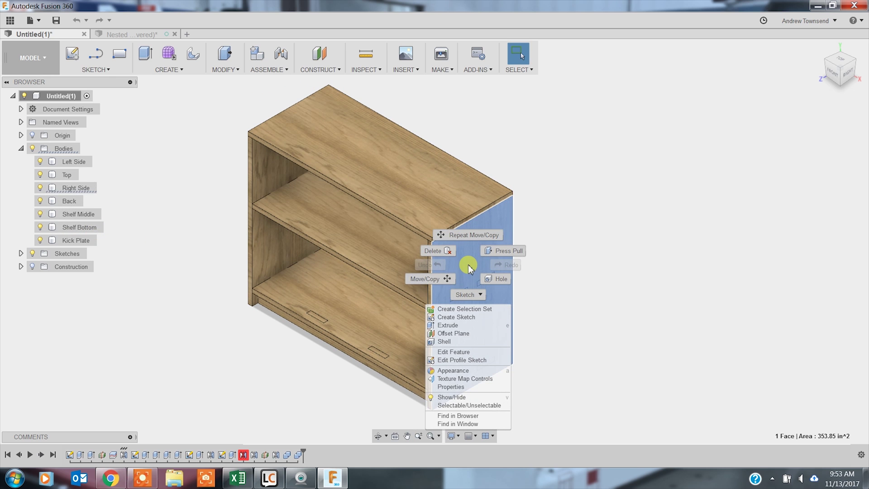
click(441, 278)
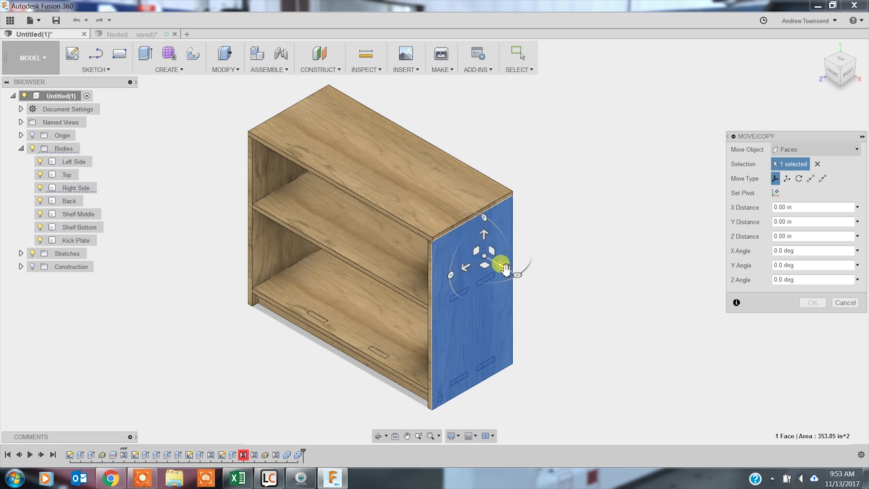
drag(505, 269, 549, 287)
key(Escape)
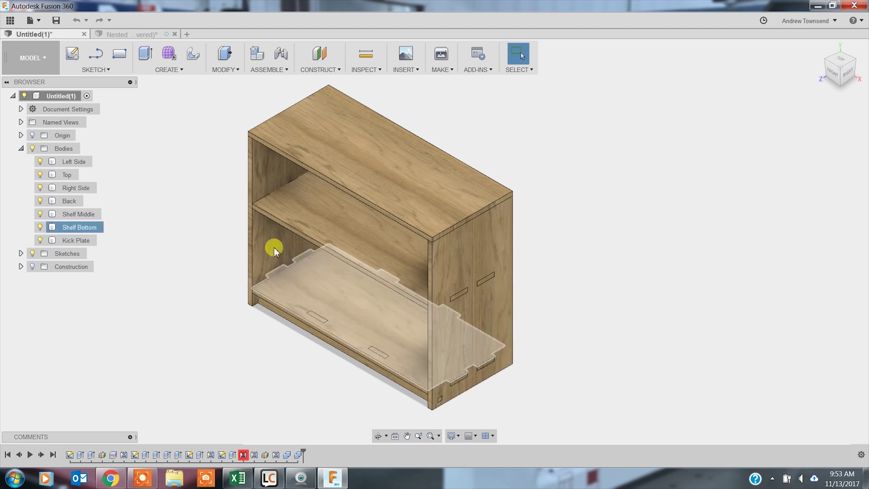
click(78, 189)
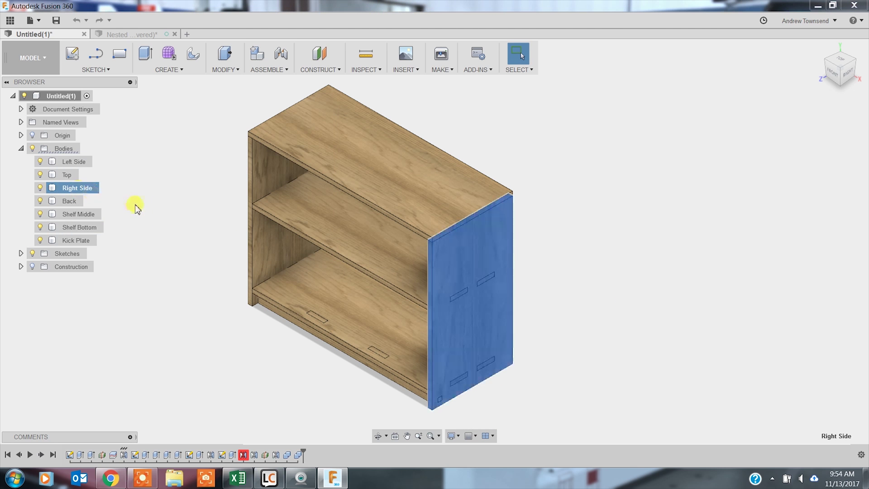
- View the bookshelf from the Front, zoomed in on its top-right corner
click(198, 340)
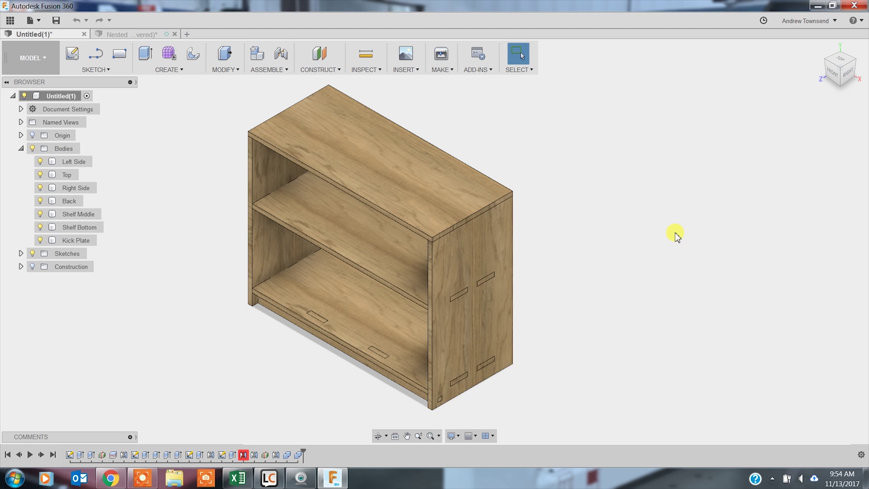
click(835, 82)
scroll(629, 256, up, 3)
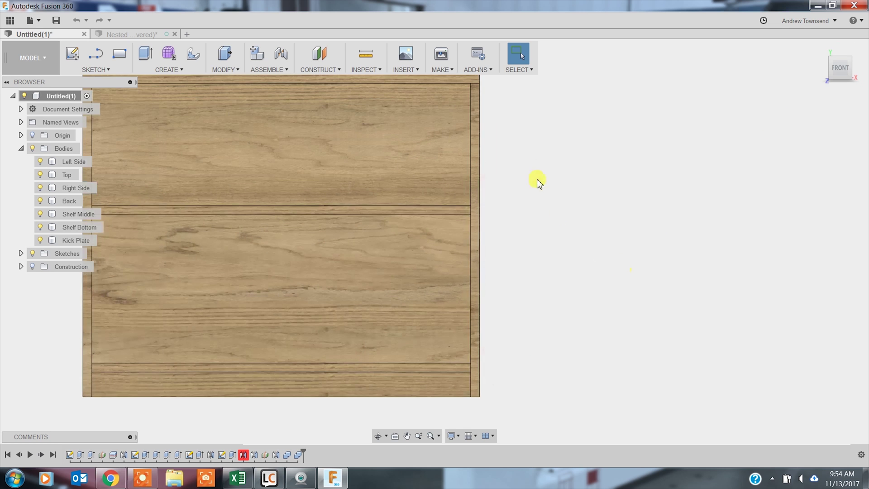
middle_drag(539, 181, 549, 257)
click(434, 250)
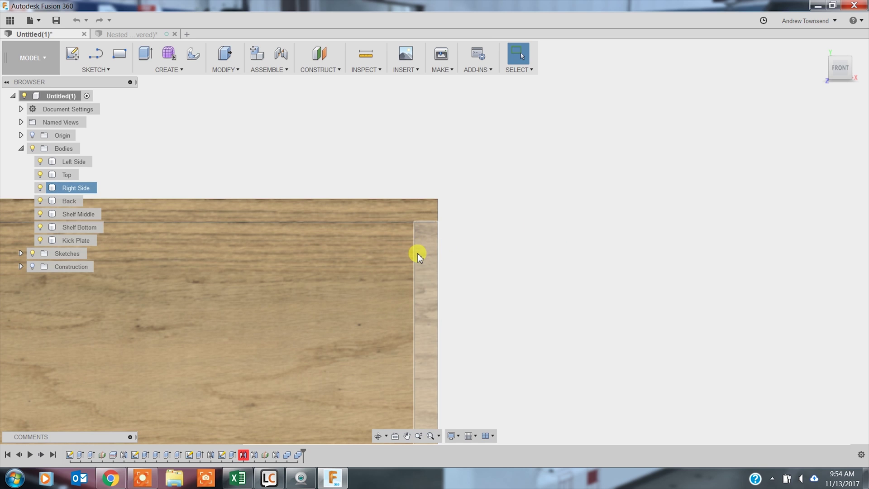
key(Escape)
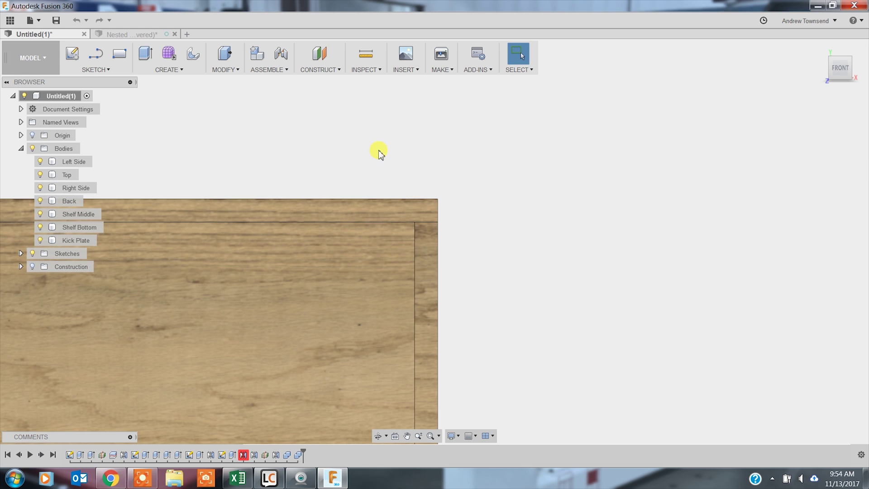
- Measure from the outer top-right corner to the inner corner point, giving 0.725 in
key(i)
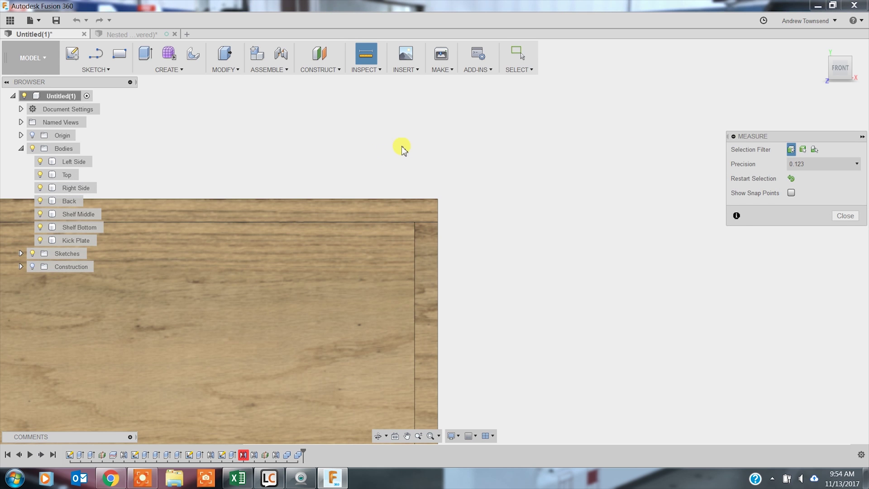
click(845, 215)
click(368, 55)
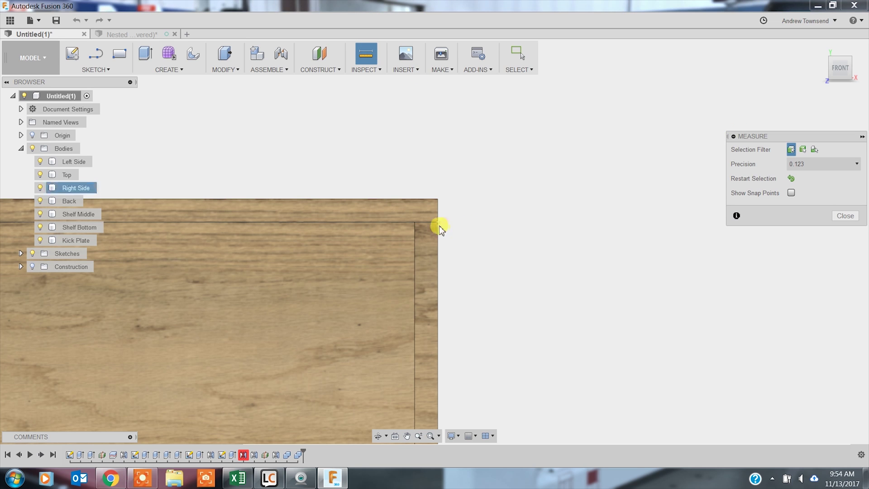
click(421, 228)
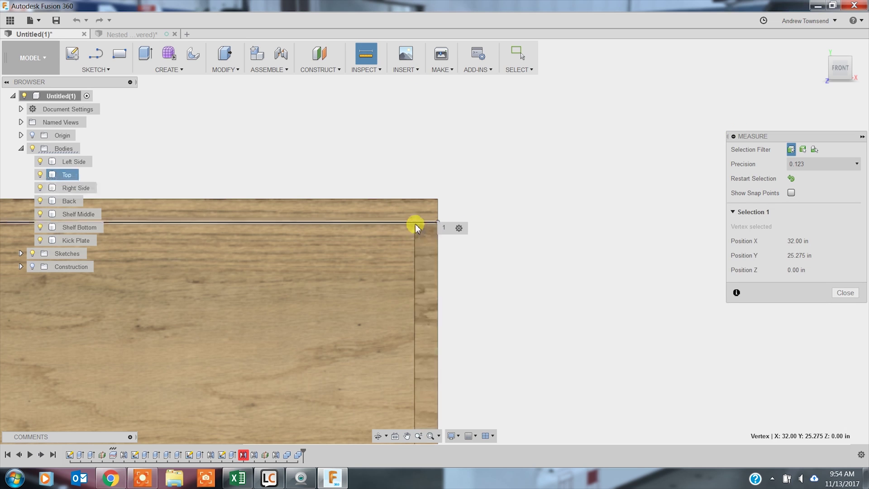
click(415, 223)
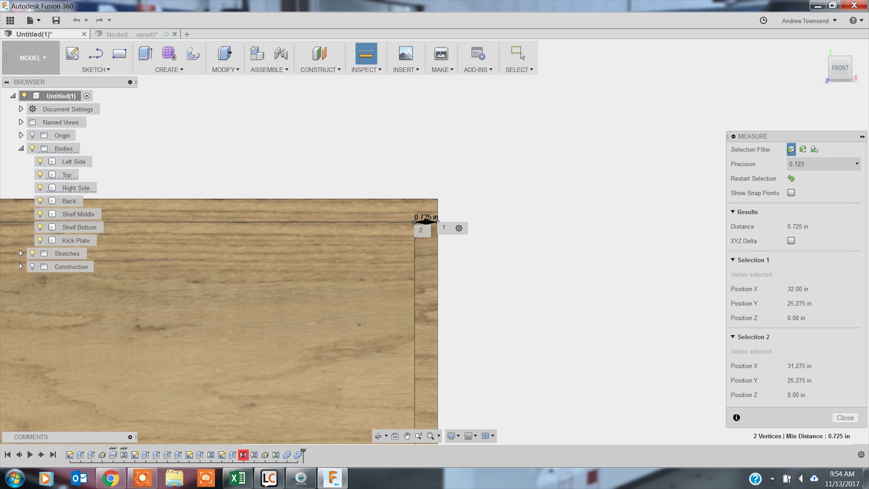
click(845, 418)
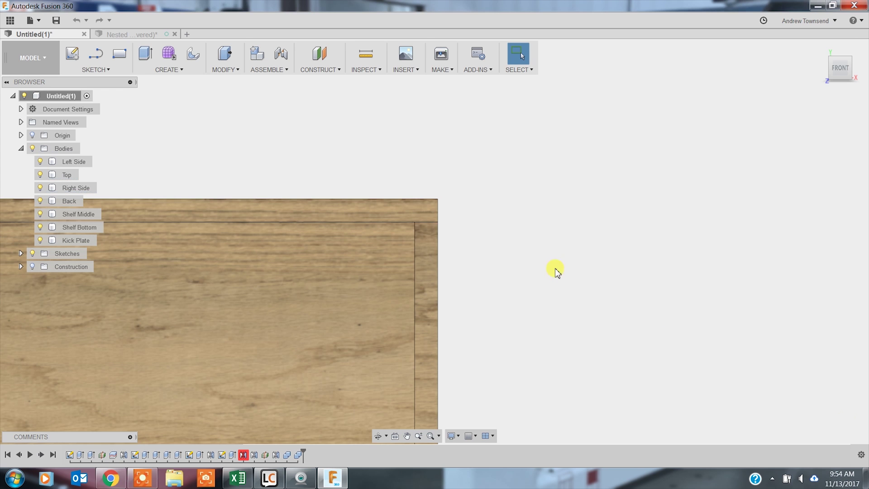
scroll(557, 271, down, 2)
click(822, 49)
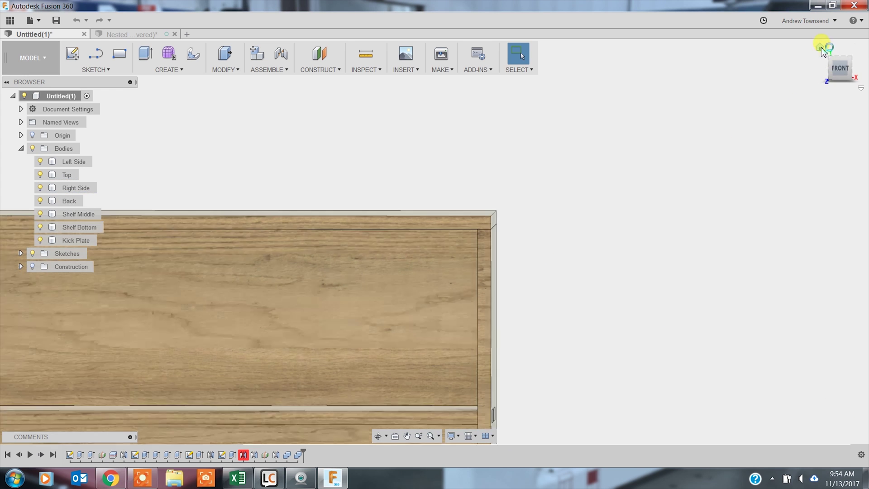
scroll(693, 203, up, 2)
scroll(698, 91, up, 3)
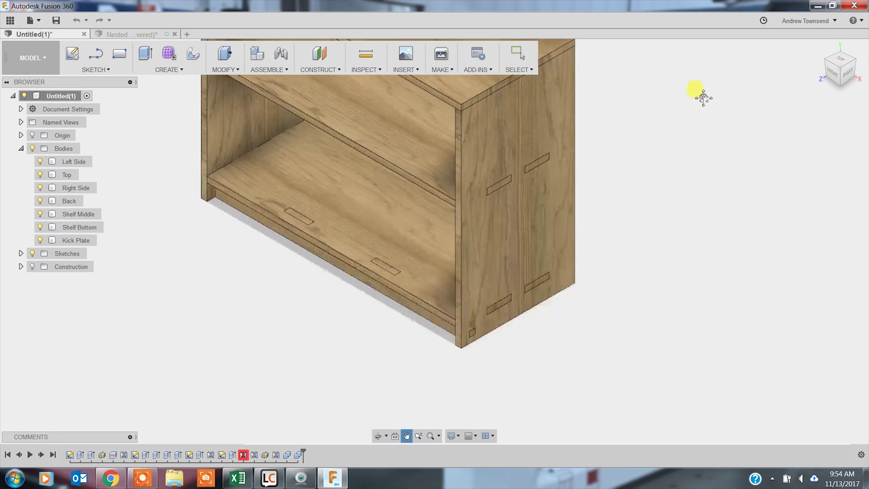
middle_drag(674, 121, 684, 132)
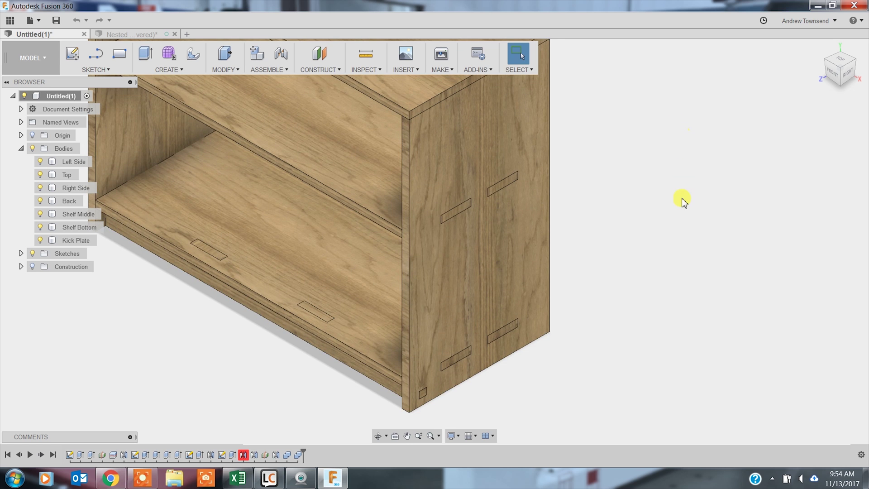
scroll(681, 198, up, 3)
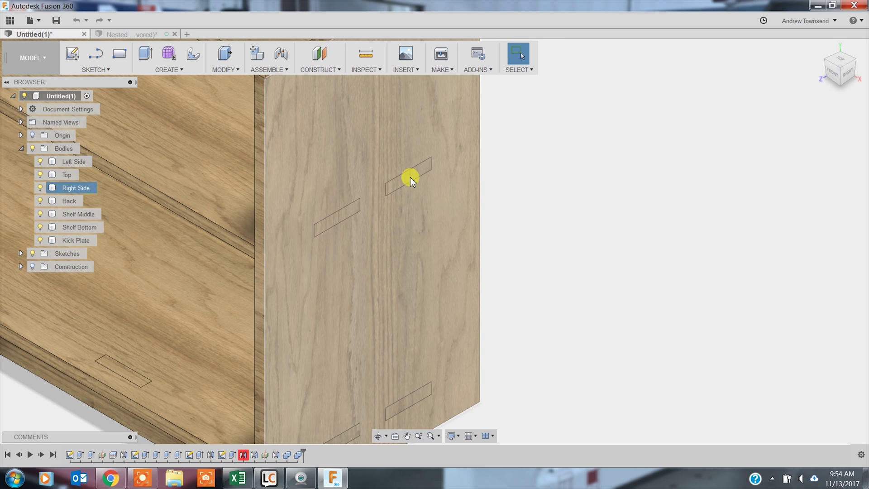
scroll(414, 176, down, 6)
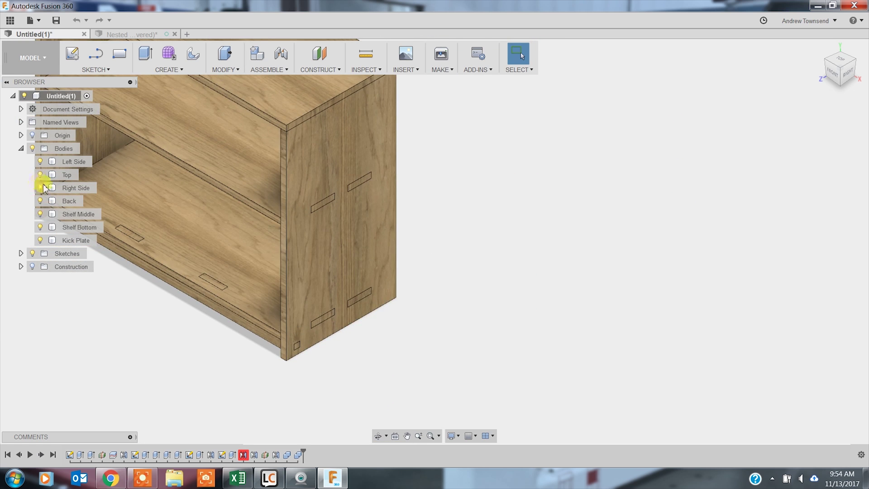
click(72, 188)
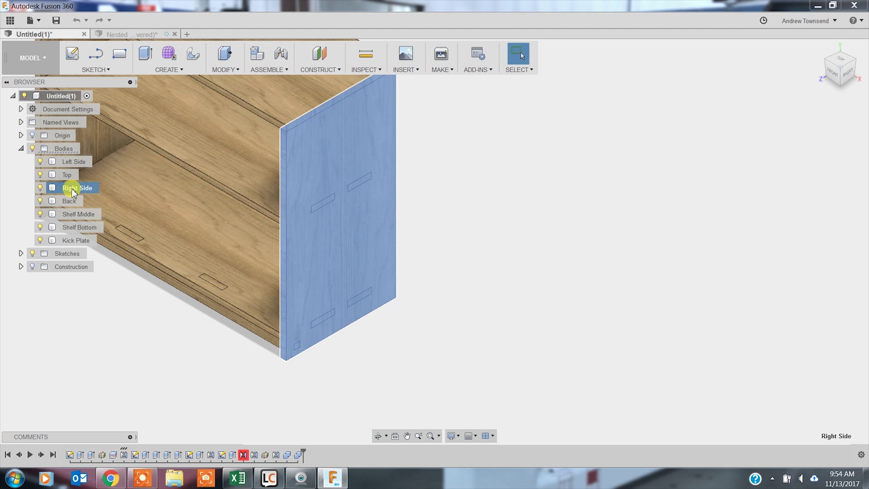
right_click(73, 190)
click(91, 190)
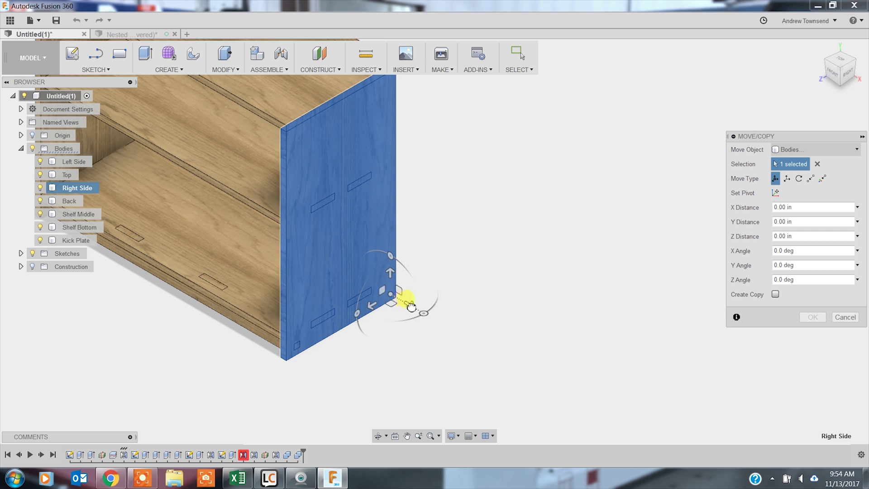
mouse_move(411, 307)
mouse_down()
mouse_move(473, 336)
mouse_move(410, 305)
mouse_move(462, 330)
mouse_move(413, 292)
mouse_up()
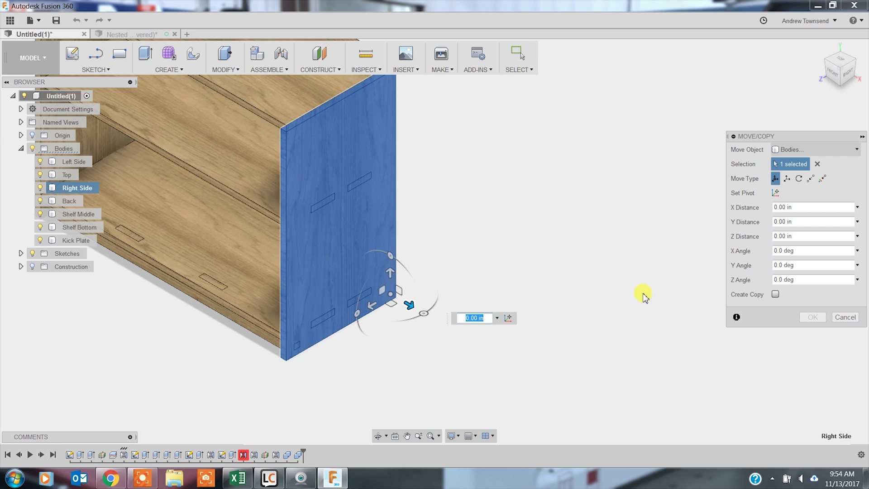
key(Escape)
middle_drag(526, 192, 570, 216)
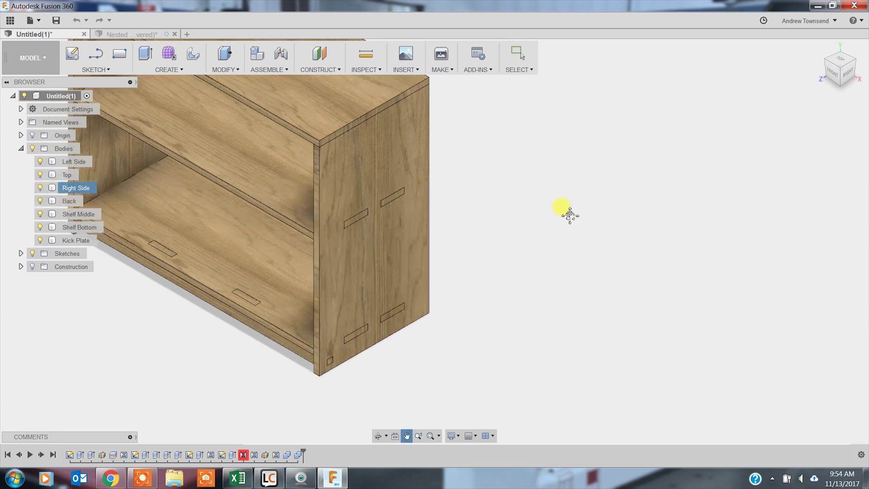
scroll(569, 216, up, 6)
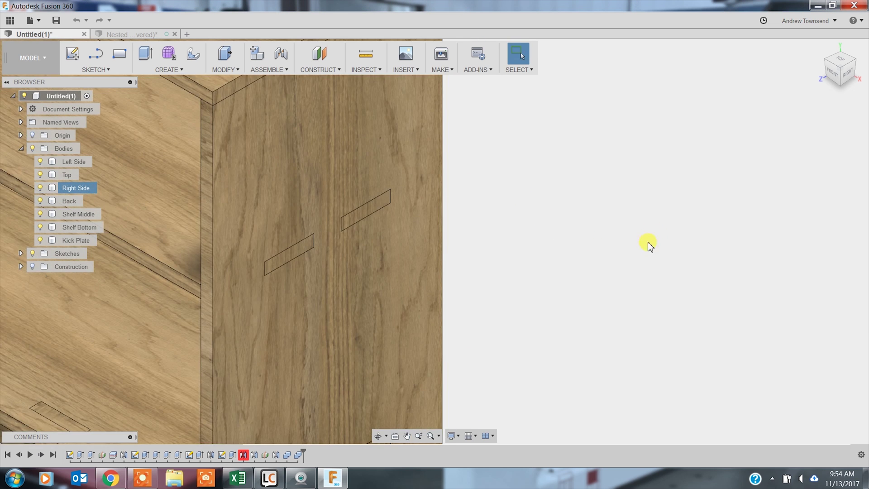
scroll(374, 190, up, 3)
- Cut the two middle-shelf slots 0.73 in deep into the right side panel
click(353, 218)
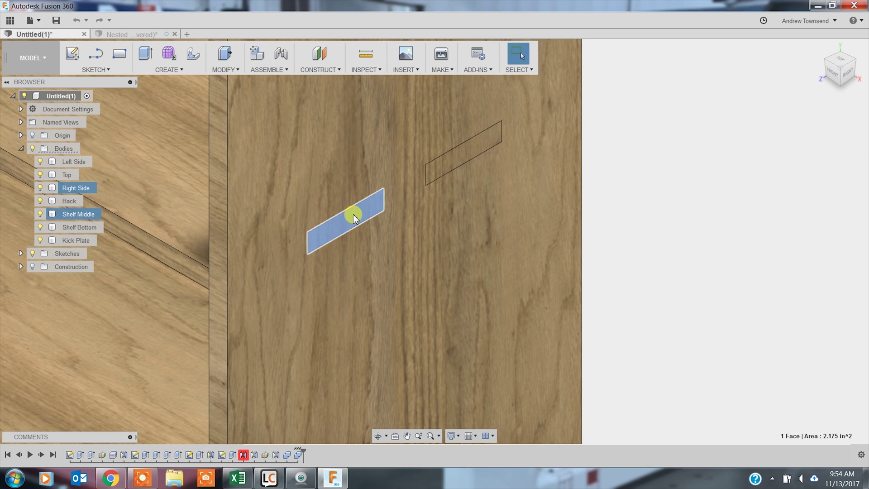
key(e)
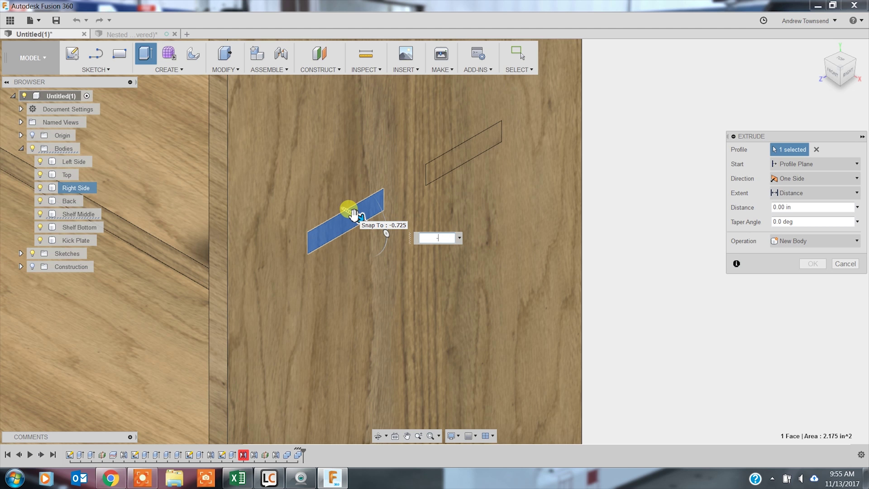
key(Return)
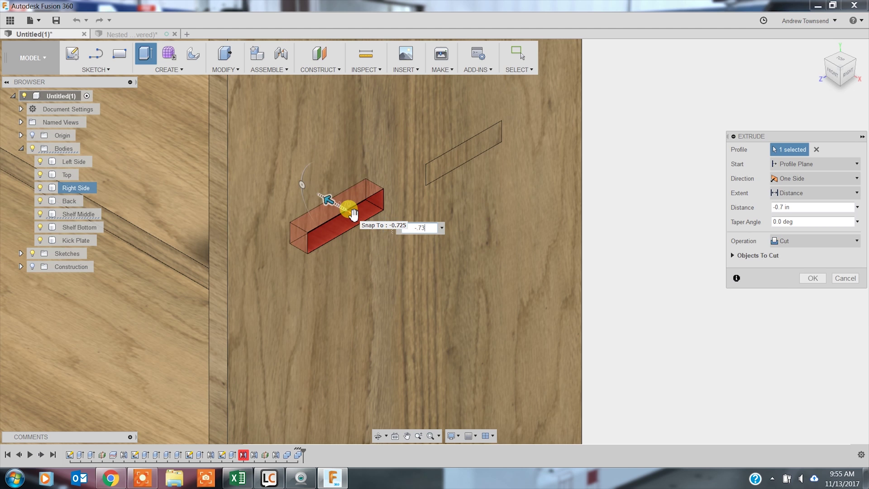
key(Return)
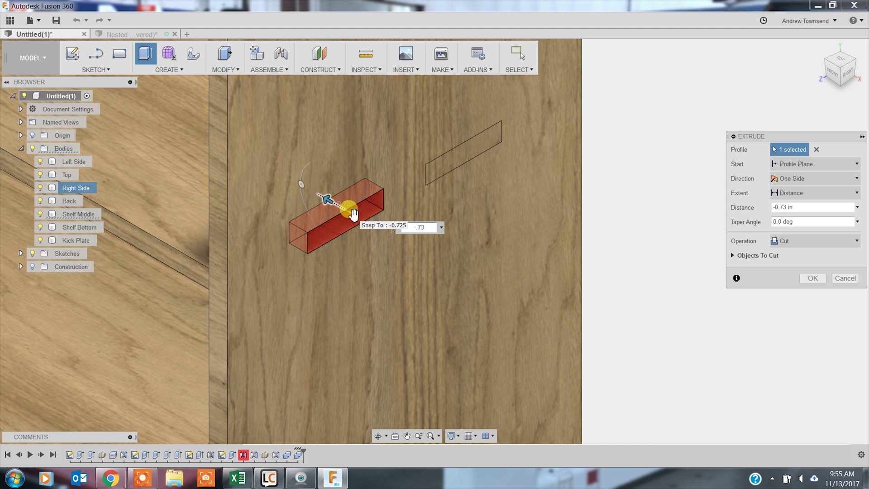
key(Return)
key(e)
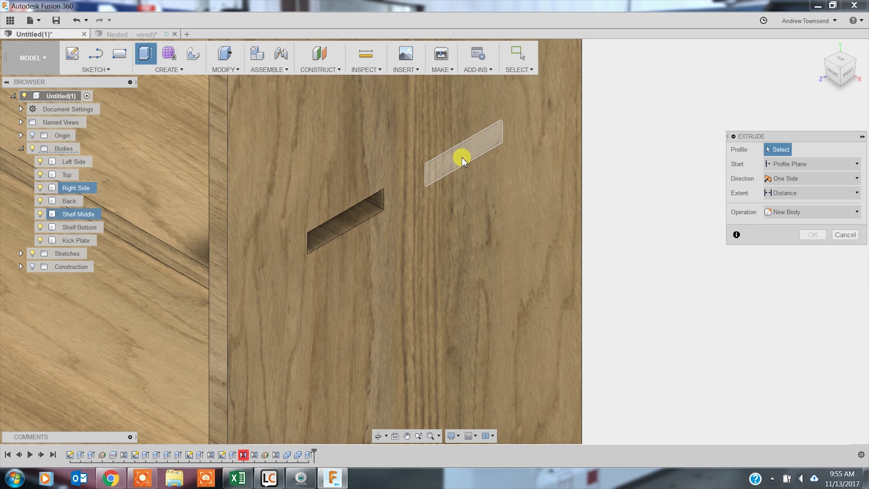
click(462, 161)
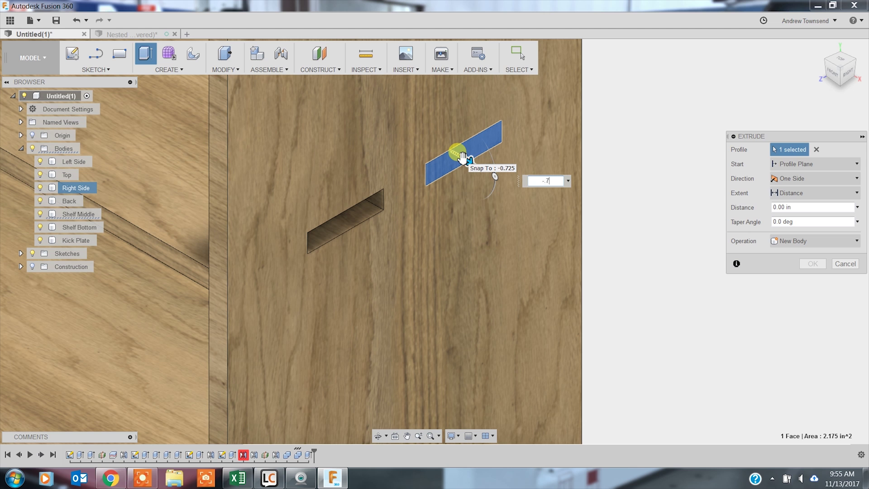
text(-.73)
key(Return)
- Cut the two bottom-shelf slots 0.73 in deep
shift+middle_drag(488, 292, 479, 265)
click(479, 270)
key(e)
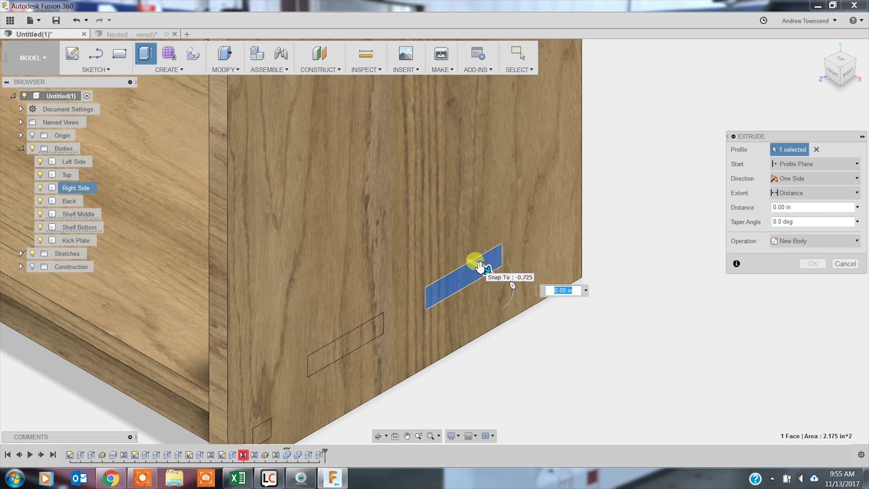
text(-.73)
key(Return)
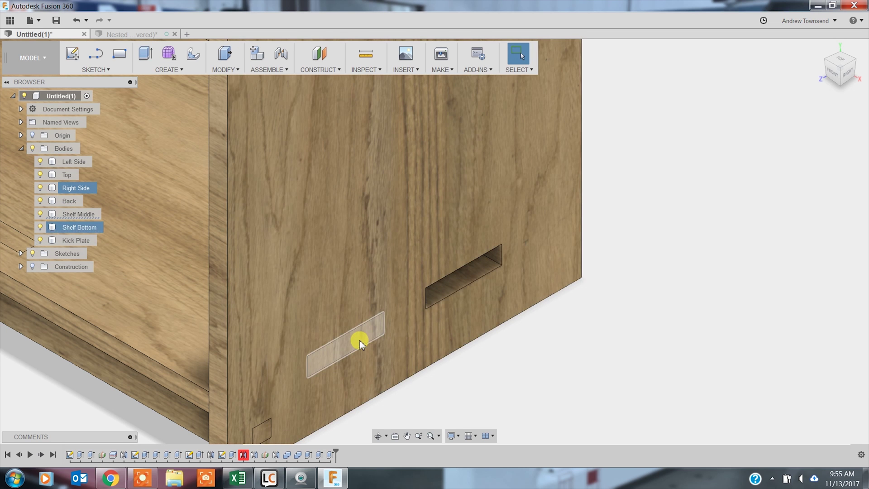
click(360, 341)
text(e)
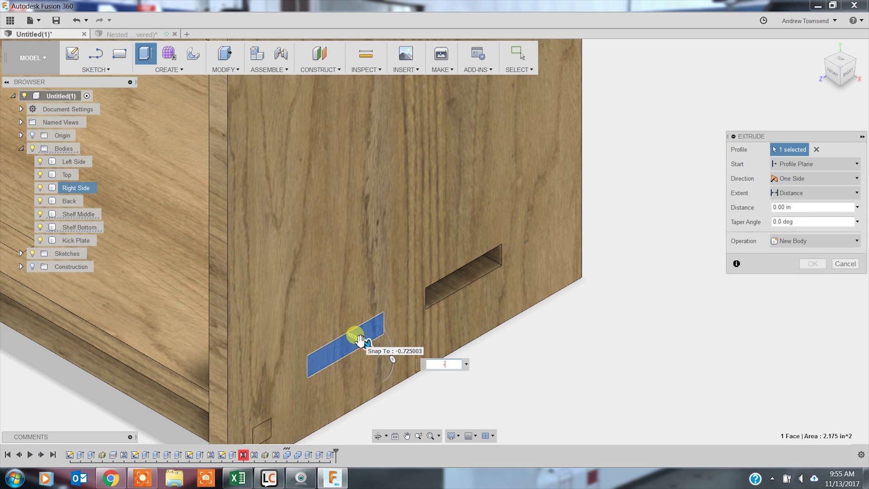
text(-.73)
key(Return)
- Cut the kick plate slot 0.73 in deep
middle_drag(369, 341, 465, 285)
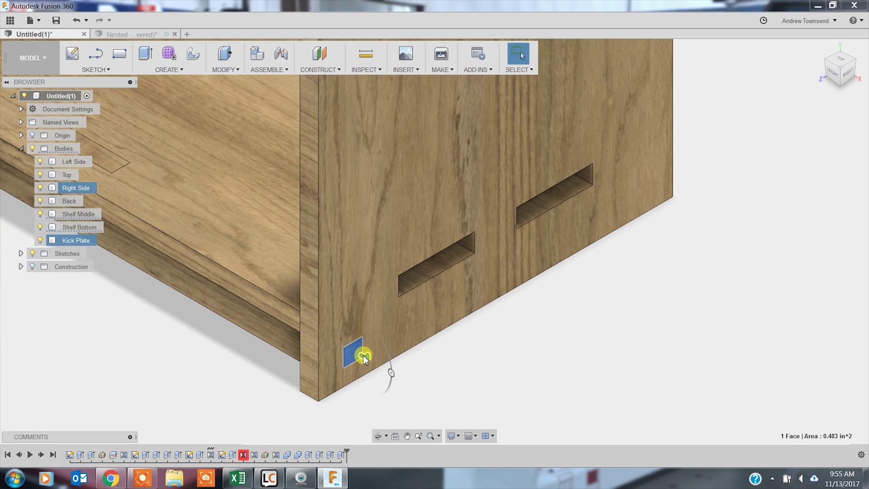
key(e)
text(-.73)
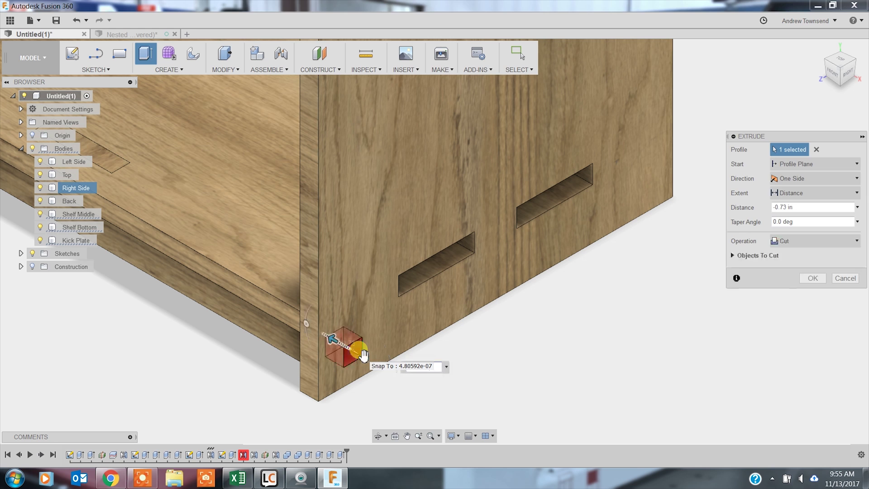
key(Return)
scroll(582, 399, down, 5)
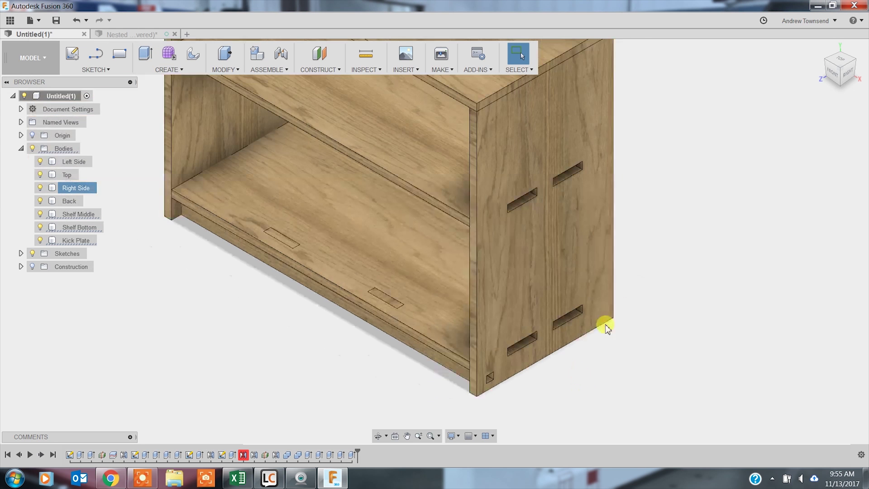
- Move the Right Side body out 40 in along X with Move/Copy
click(97, 194)
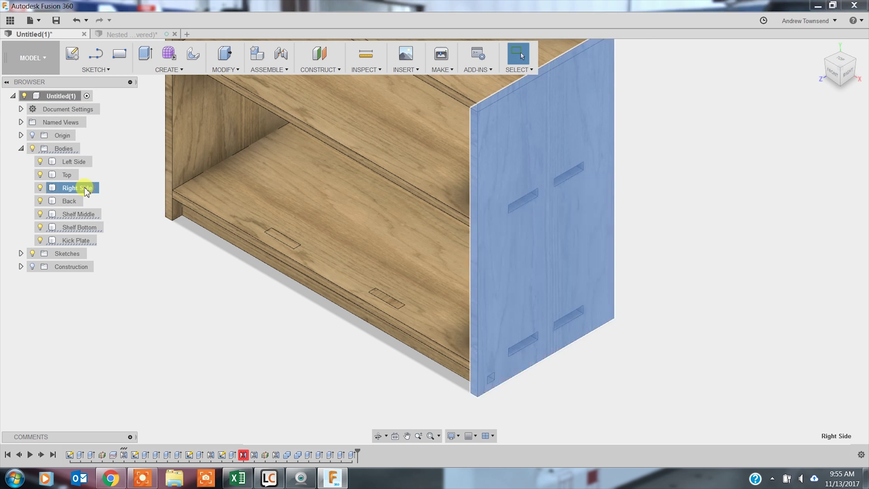
right_click(97, 193)
click(118, 196)
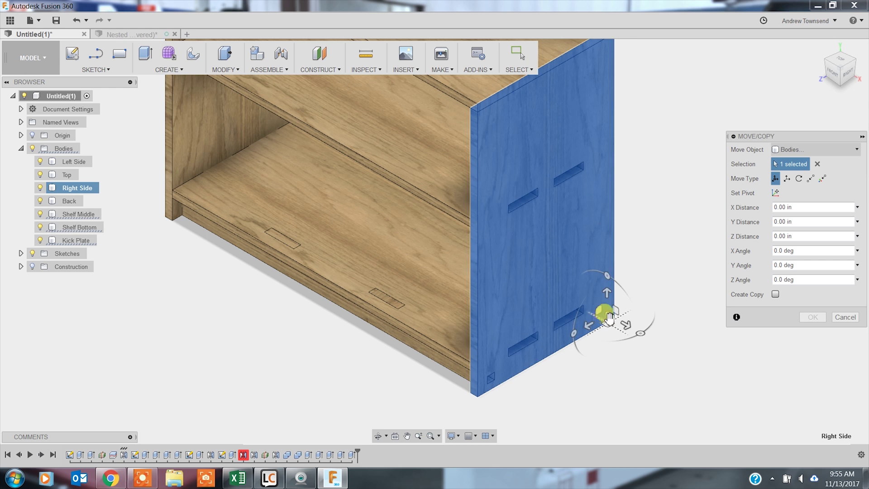
drag(624, 323, 801, 425)
middle_drag(548, 299, 398, 126)
drag(631, 202, 803, 342)
click(813, 317)
scroll(505, 254, up, 3)
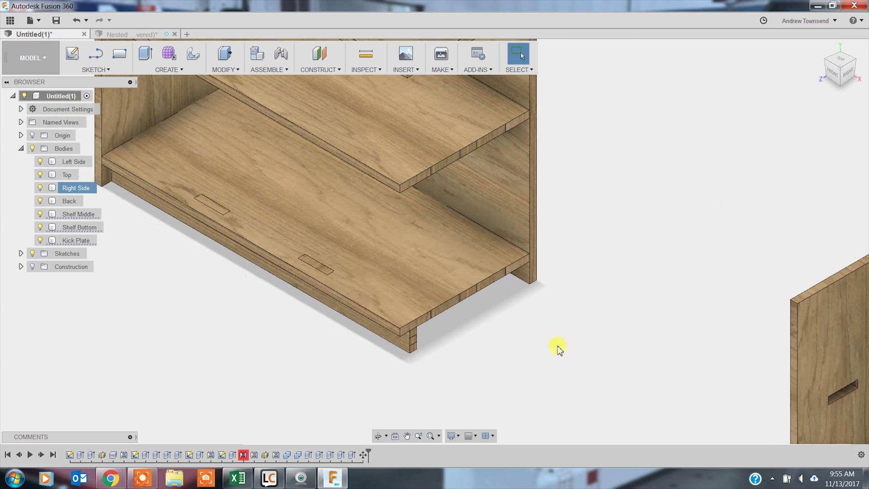
scroll(506, 337, up, 3)
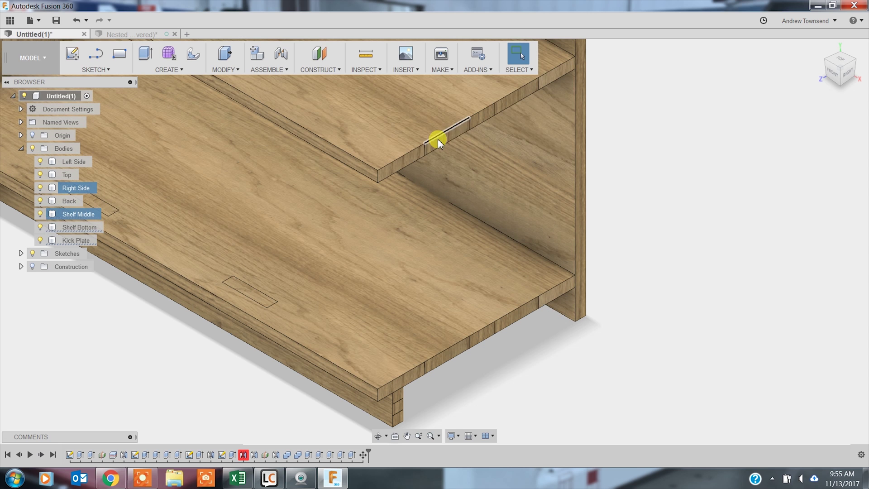
- Extrude the middle shelf's two tab faces out 0.73 in
key(e)
click(442, 143)
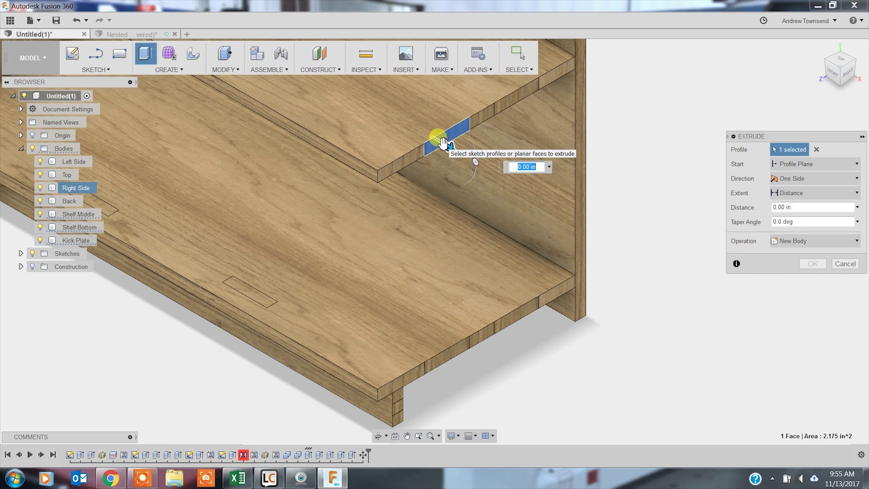
text(.73)
key(Return)
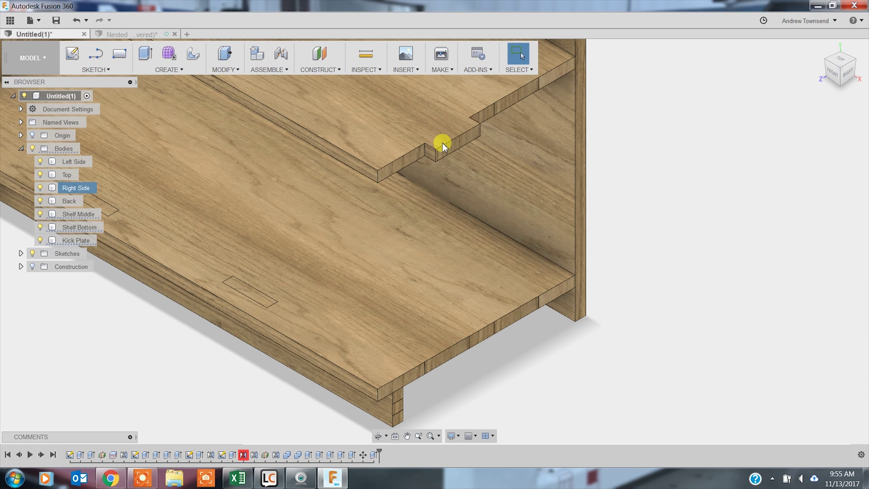
key(e)
click(508, 102)
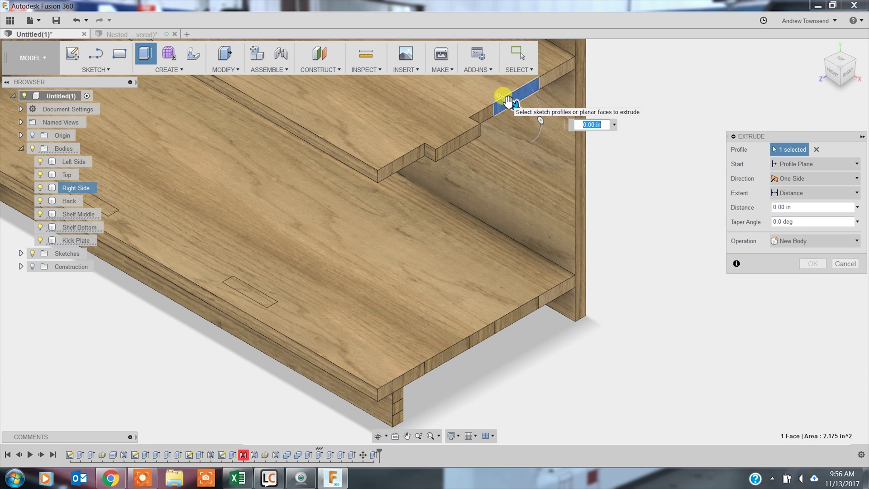
text(.73)
key(Return)
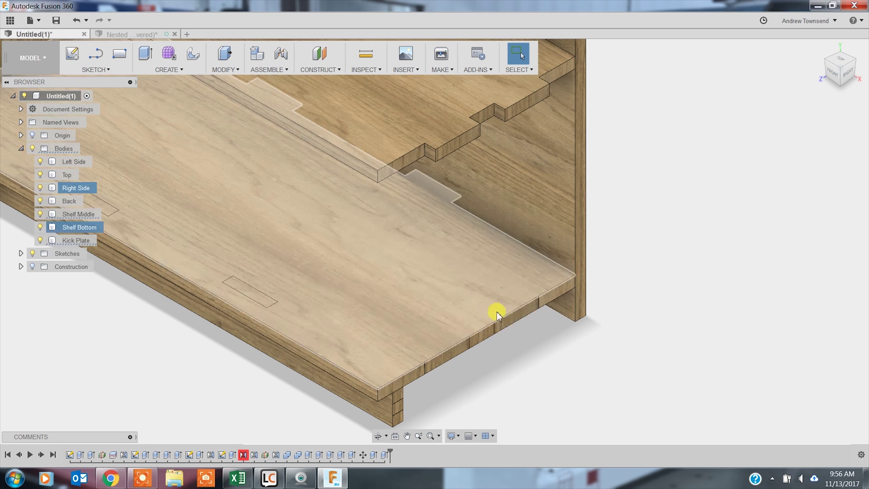
- Extrude two bottom shelf edge faces 0.73 in to form tabs
click(511, 317)
text(e.73)
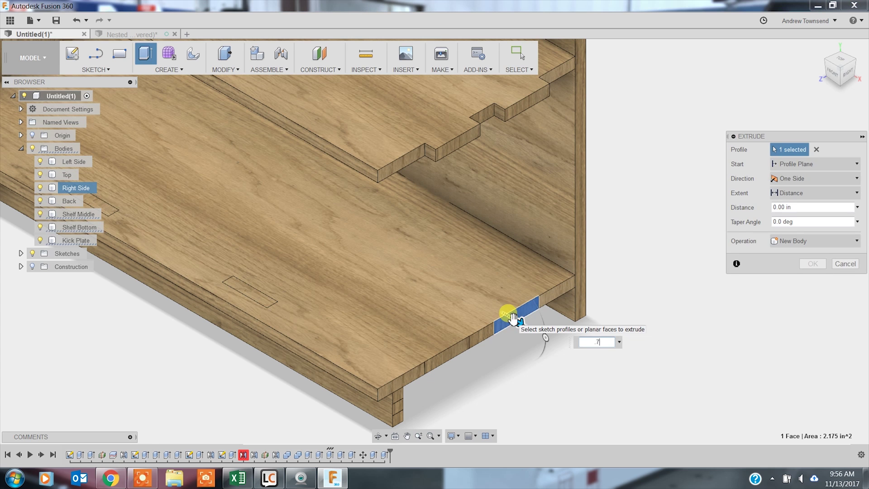
key(Return)
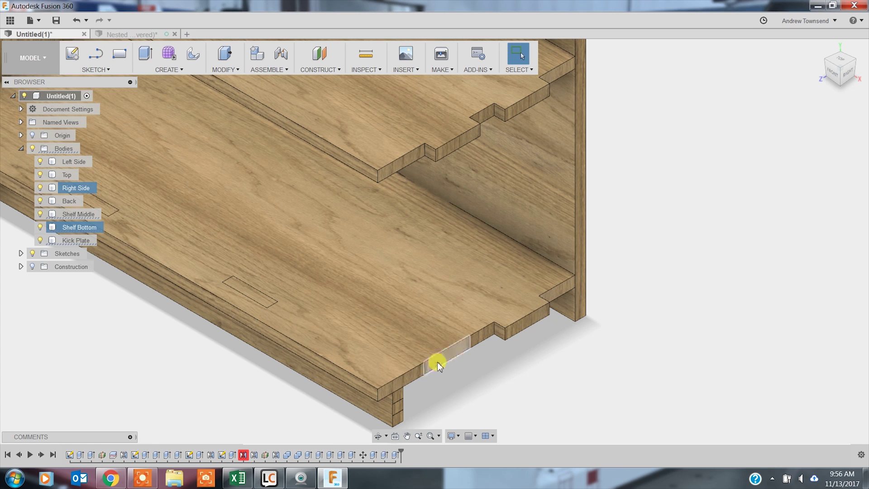
click(437, 364)
text(e.73)
key(Return)
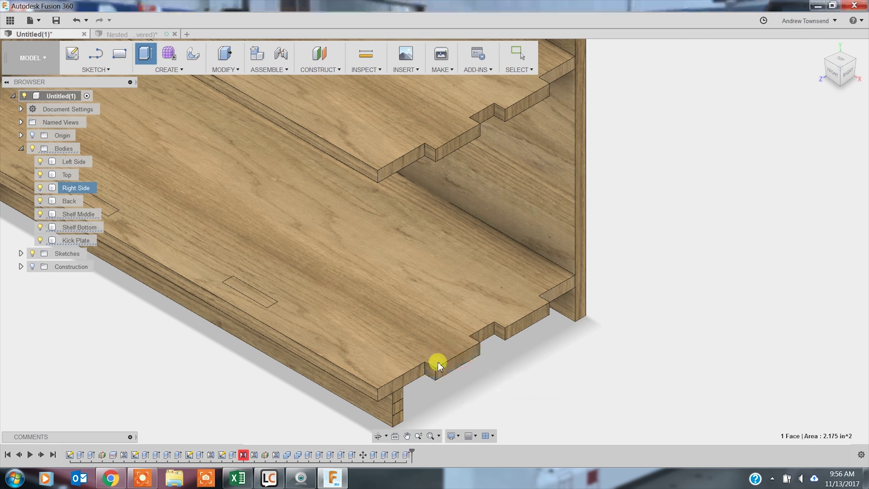
- Extrude the kick plate's end face 0.73 in into a tab
click(394, 405)
key(e)
drag(398, 407, 401, 425)
text(.73)
key(Return)
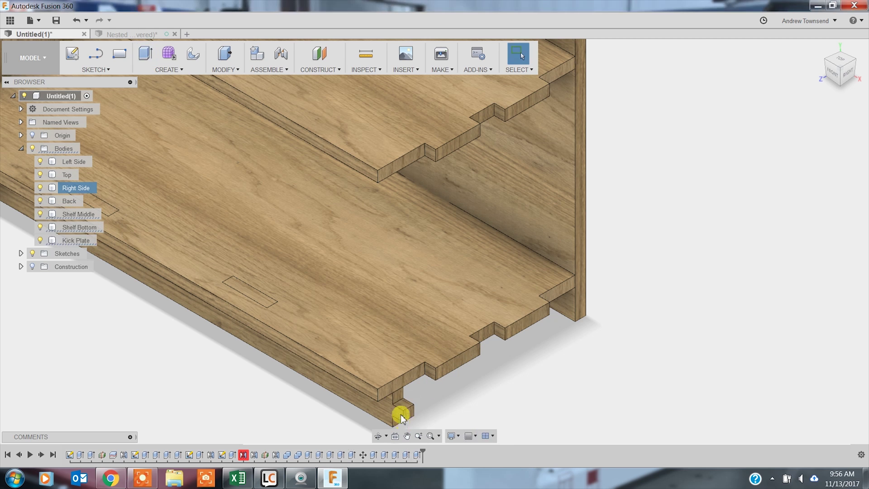
scroll(285, 359, up, 3)
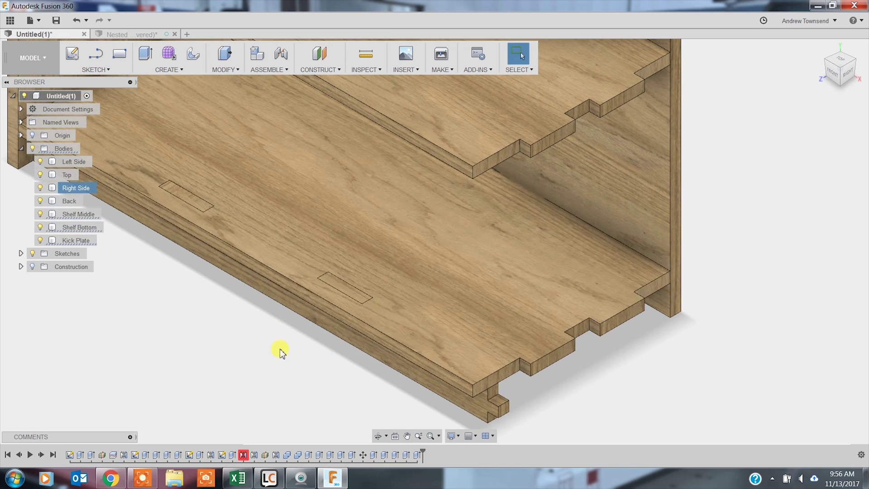
middle_drag(281, 351, 339, 300)
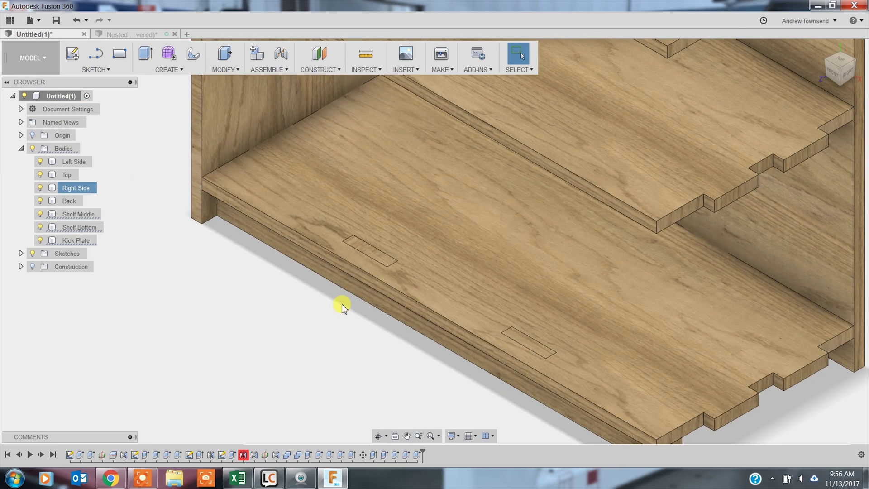
scroll(300, 262, up, 3)
- Cut the first two shelf-tab pockets 0.75 in deep into the side panel
scroll(392, 283, down, 5)
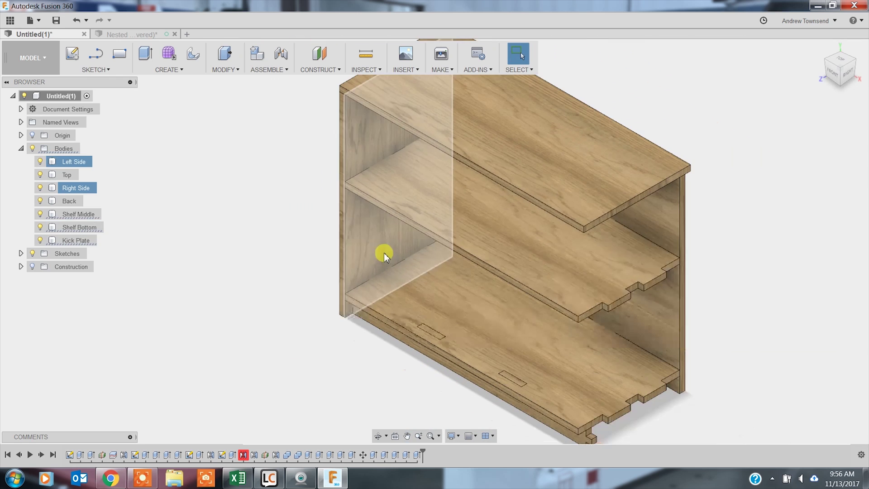
shift+middle_drag(432, 241, 675, 184)
scroll(263, 266, up, 5)
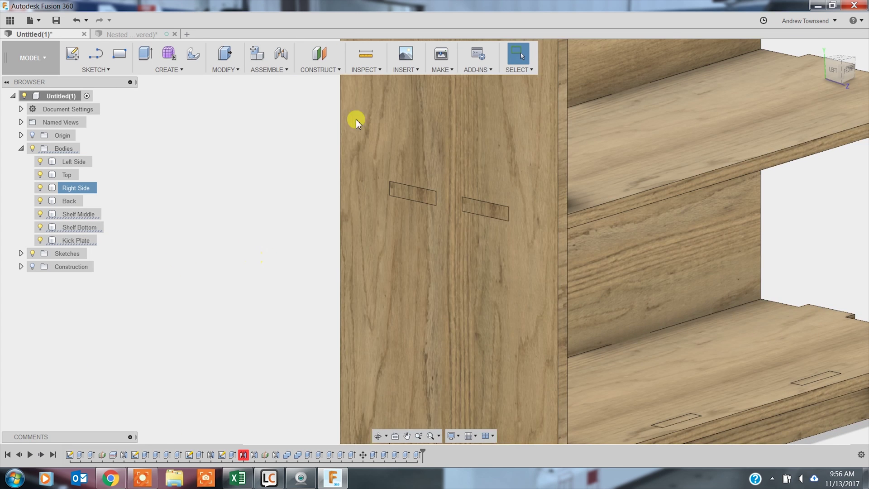
click(411, 196)
text(e)
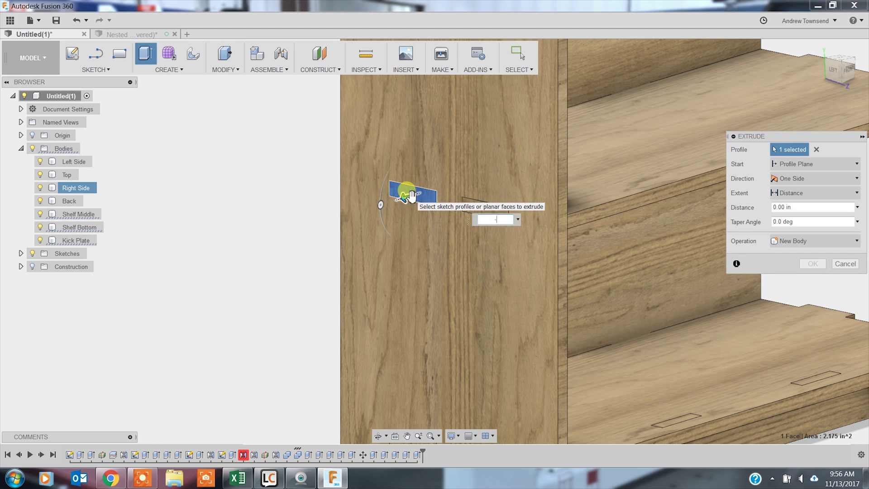
text(-.75)
key(Return)
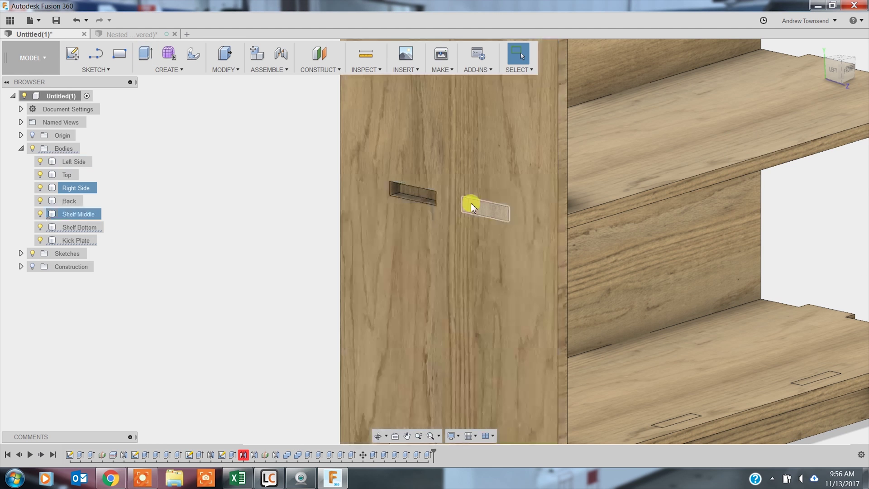
click(474, 203)
- Cut the two lower bottom-shelf pockets, 0.75 in and 0.73 in deep
text(e-.75)
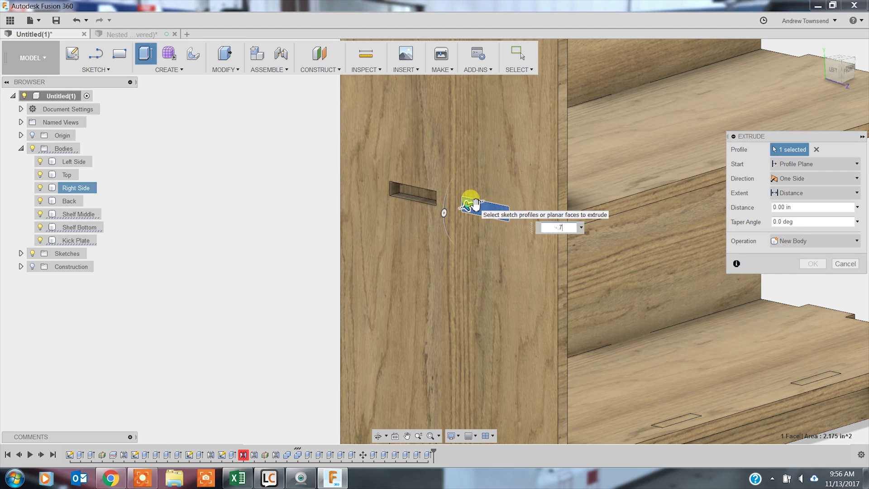
key(Return)
scroll(474, 204, down, 3)
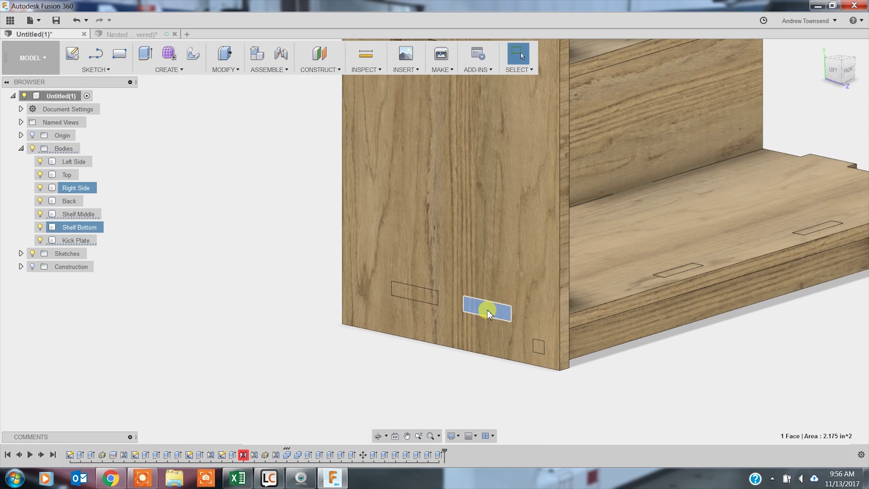
click(487, 309)
text(e-.75)
key(Return)
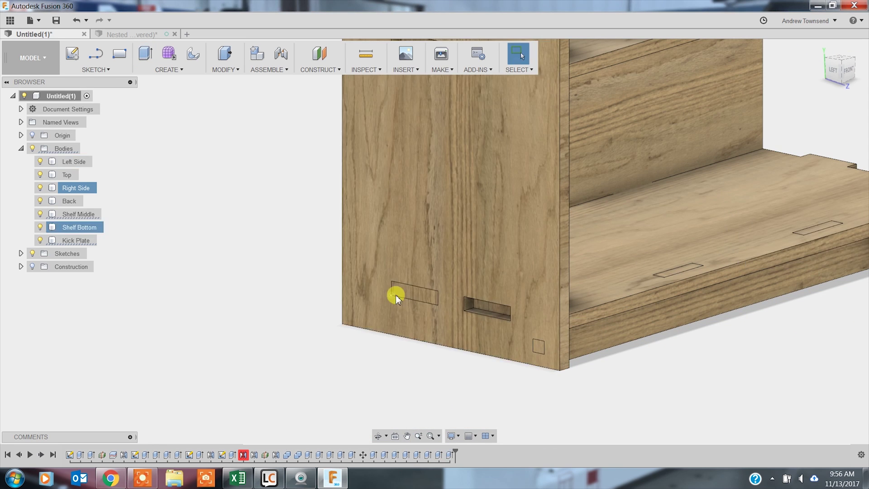
click(380, 384)
click(423, 294)
text(e-.73)
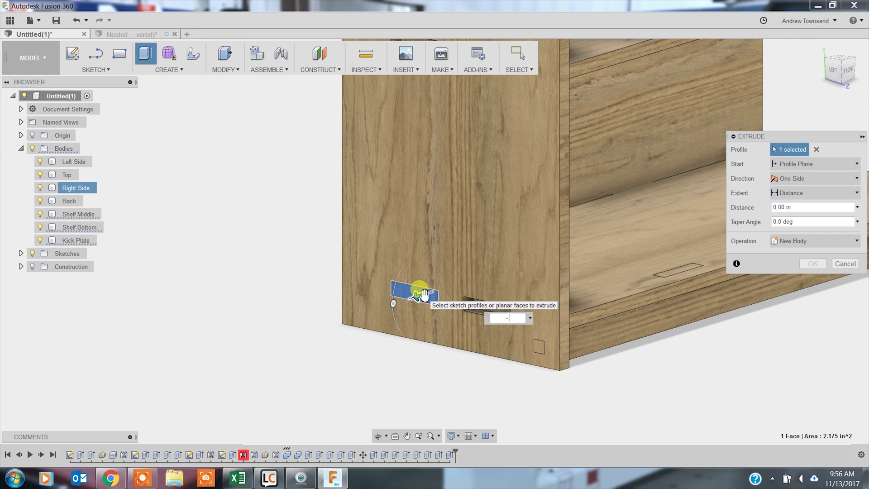
text(.73)
key(Return)
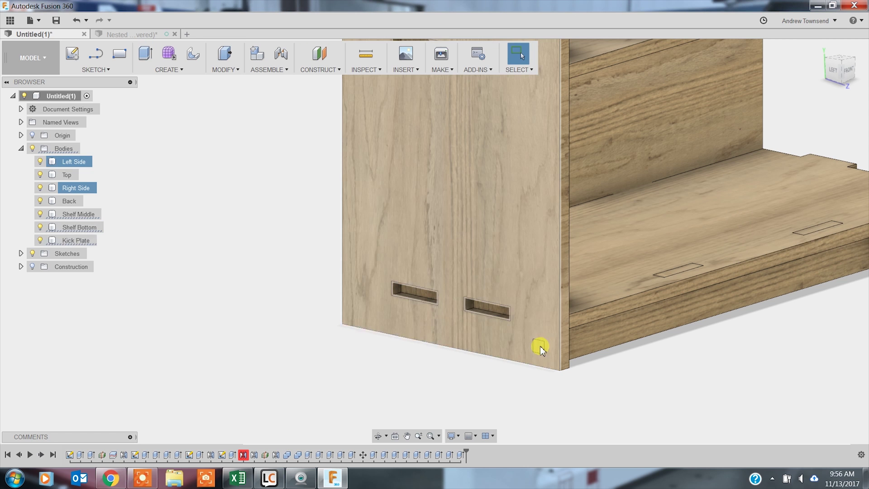
- Cut the small square kick plate pocket 0.75 in deep
scroll(539, 347, up, 5)
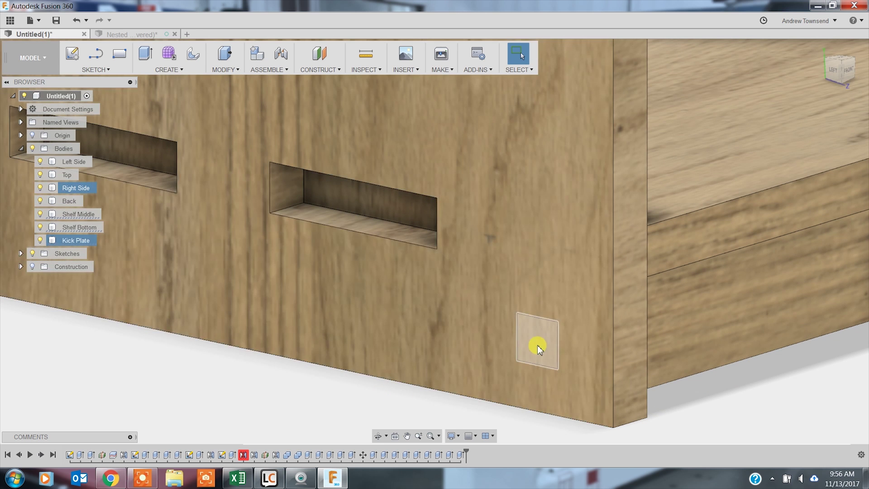
click(537, 345)
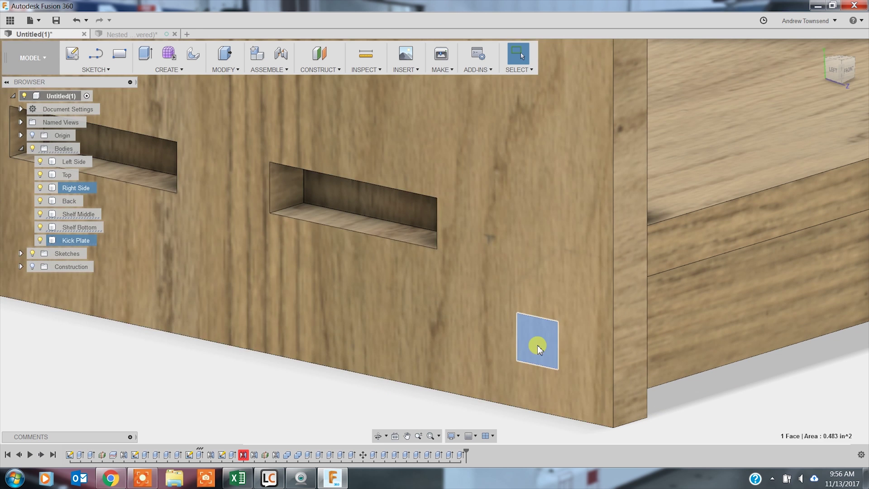
text(e-.75)
key(Return)
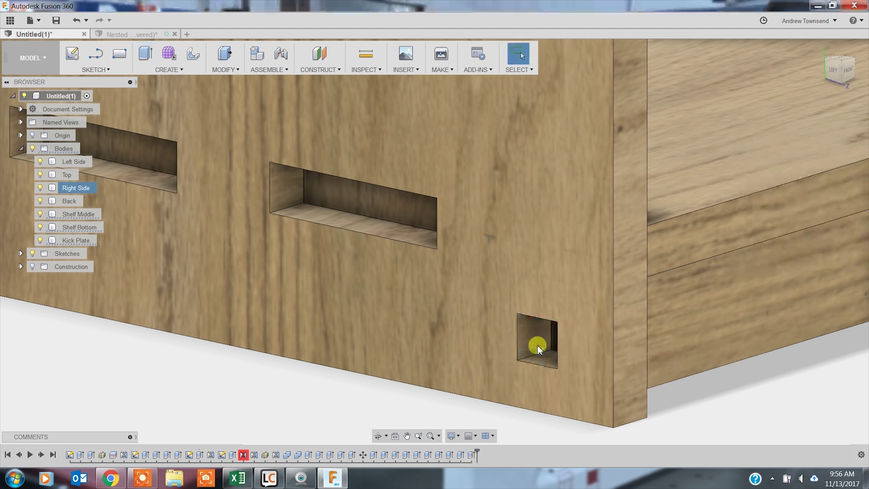
scroll(543, 349, down, 5)
shift+middle_drag(552, 354, 372, 369)
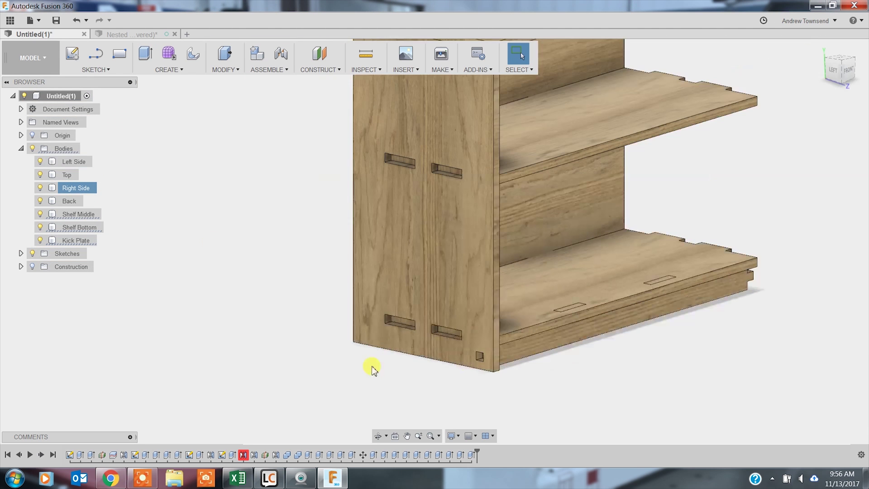
- Move the Left Side body -31 in along X with Move/Copy
click(75, 161)
right_click(81, 169)
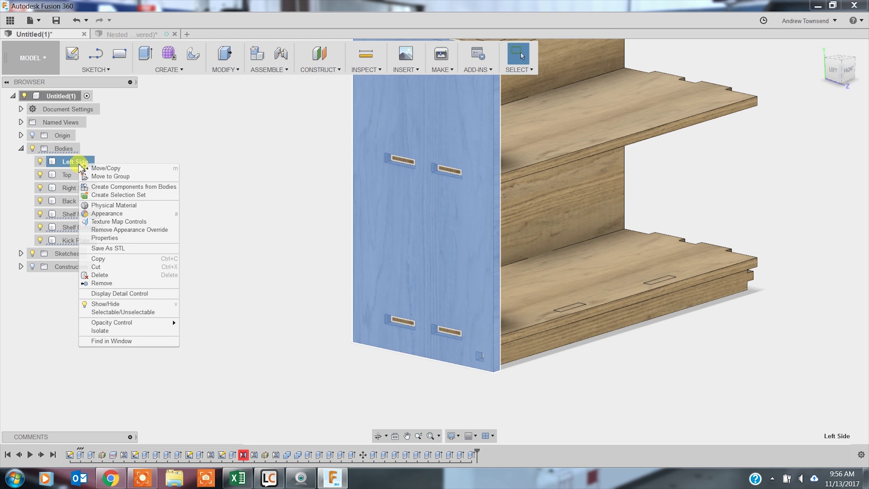
click(100, 169)
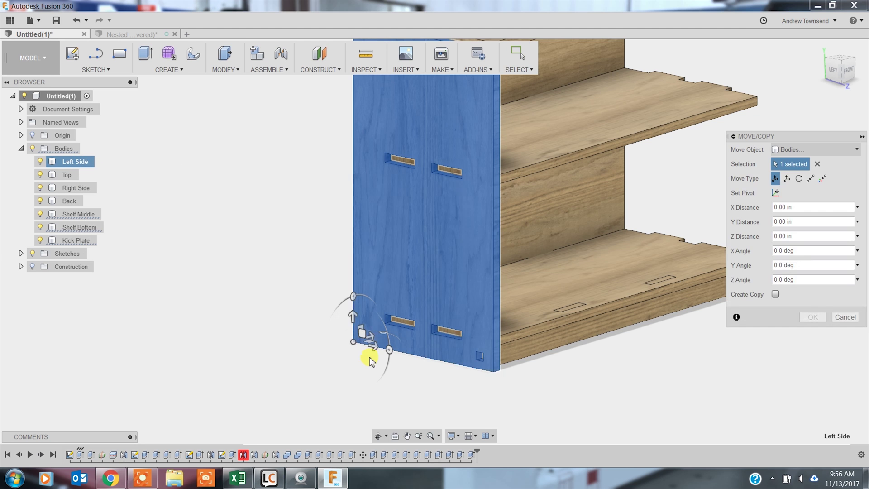
drag(355, 345, 108, 414)
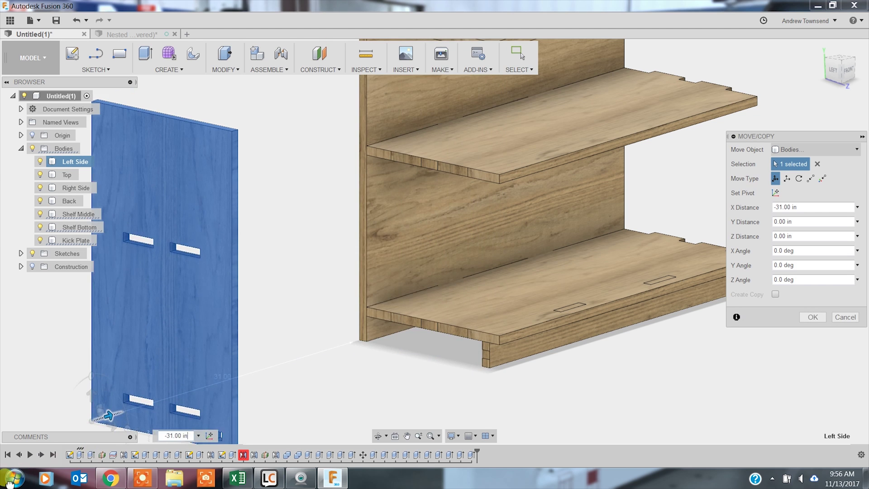
click(813, 317)
scroll(415, 362, up, 2)
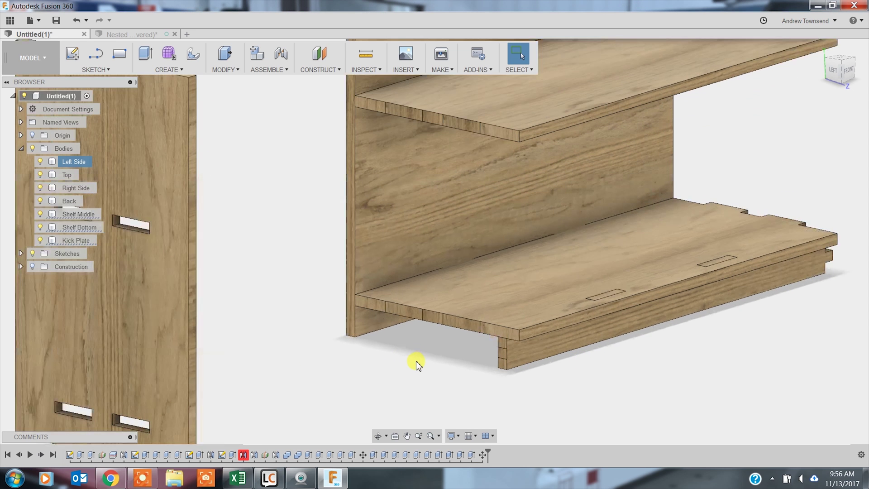
- Extrude the bottom shelf's two edge faces and the kick plate's end face into tabs
click(469, 326)
key(e)
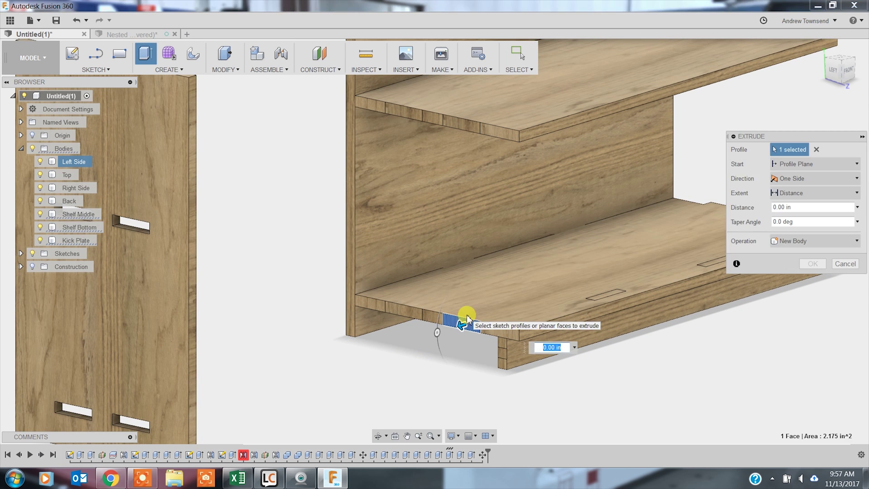
key(Return)
click(410, 313)
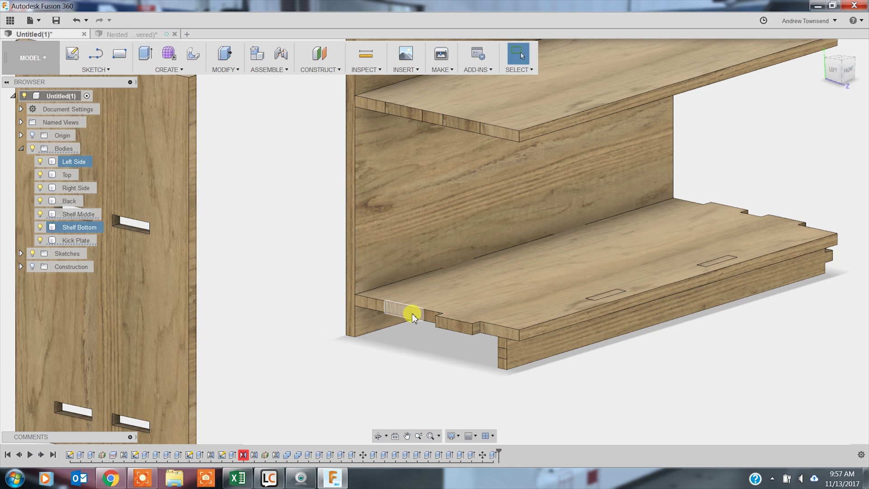
key(e)
key(Return)
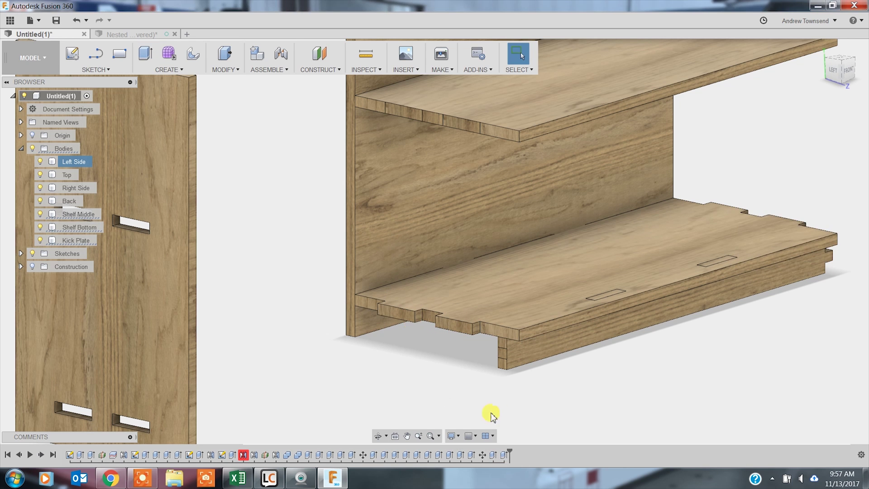
click(504, 355)
key(e)
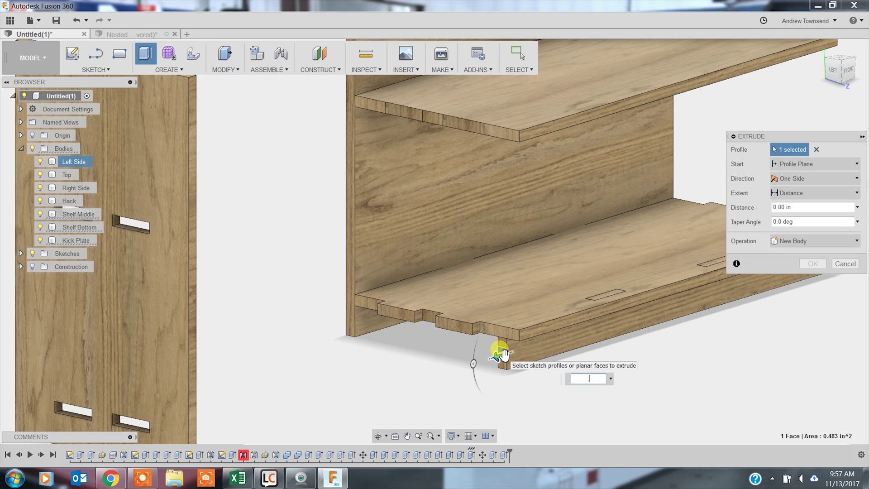
key(Return)
- Extrude the middle shelf's two left-hand tab faces 0.73 in
click(464, 123)
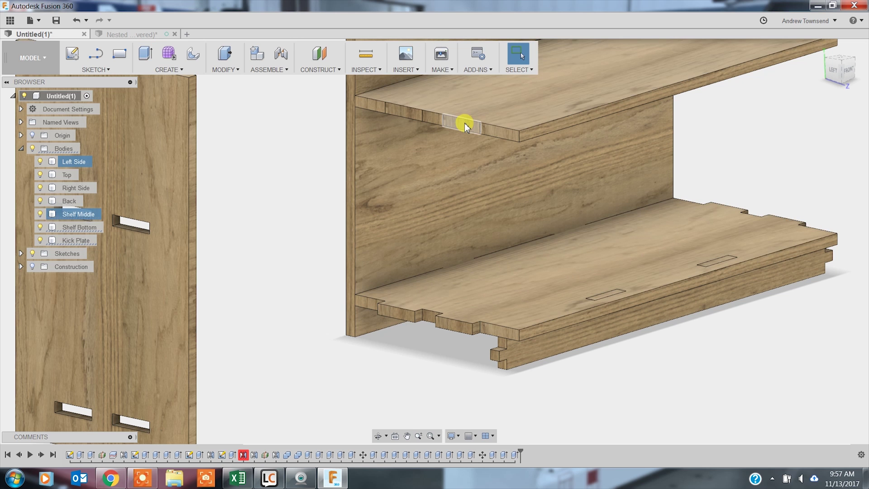
key(e)
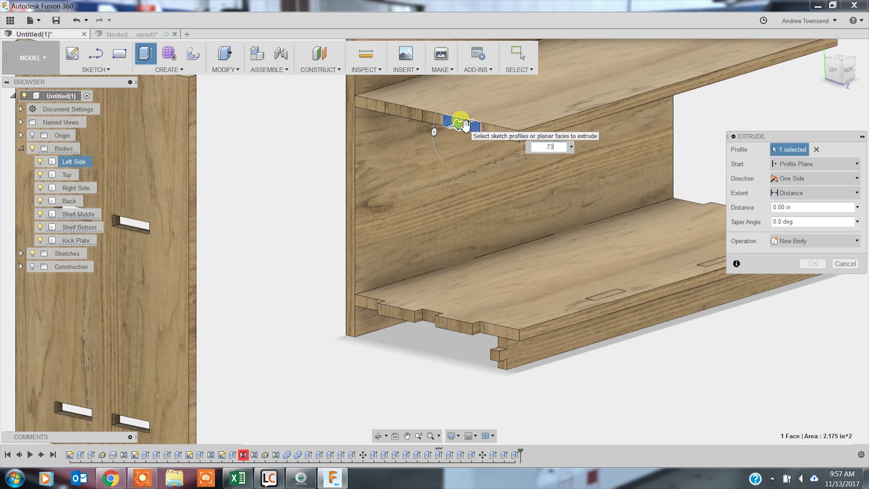
key(Return)
click(417, 112)
text(e)
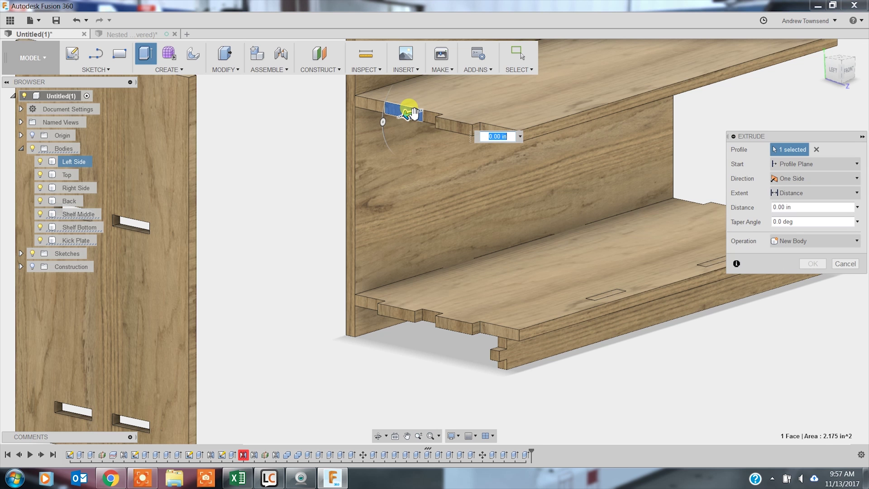
text(.73)
key(Return)
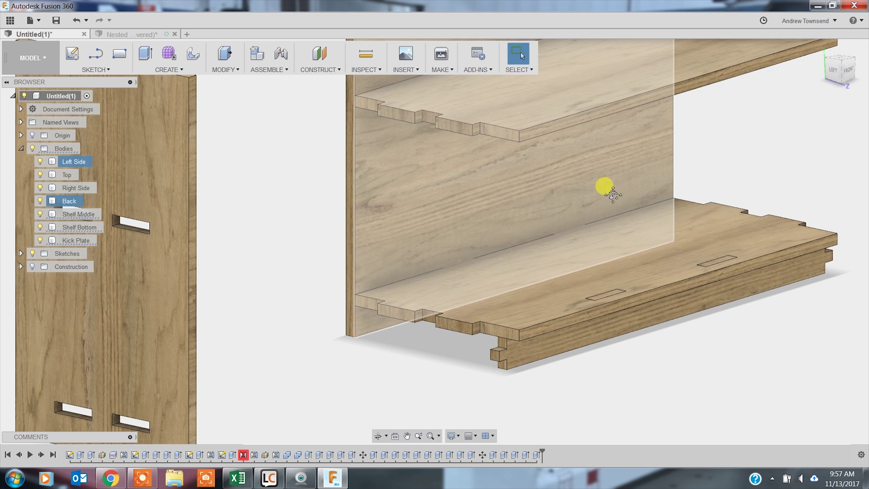
shift+middle_drag(605, 188, 712, 101)
- From the rear view, cut the right middle-shelf slot into the back panel
shift+middle_drag(847, 72, 562, 209)
scroll(787, 165, down, 5)
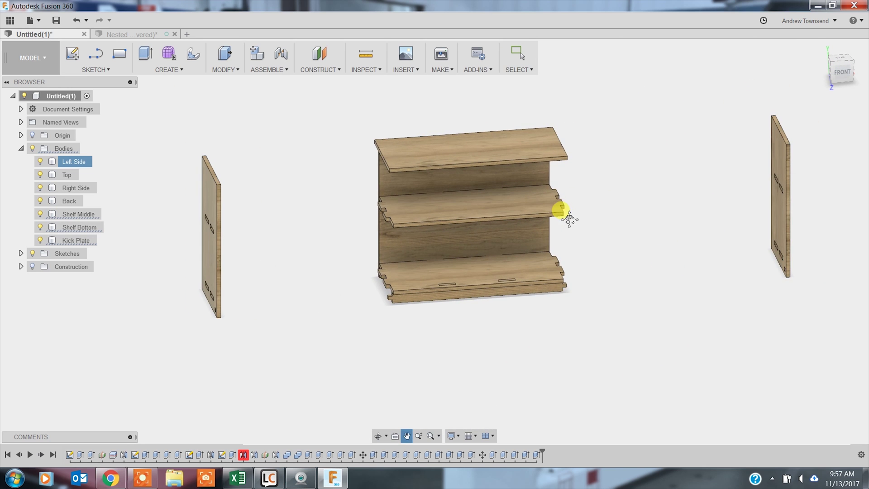
scroll(681, 181, down, 2)
scroll(676, 176, up, 4)
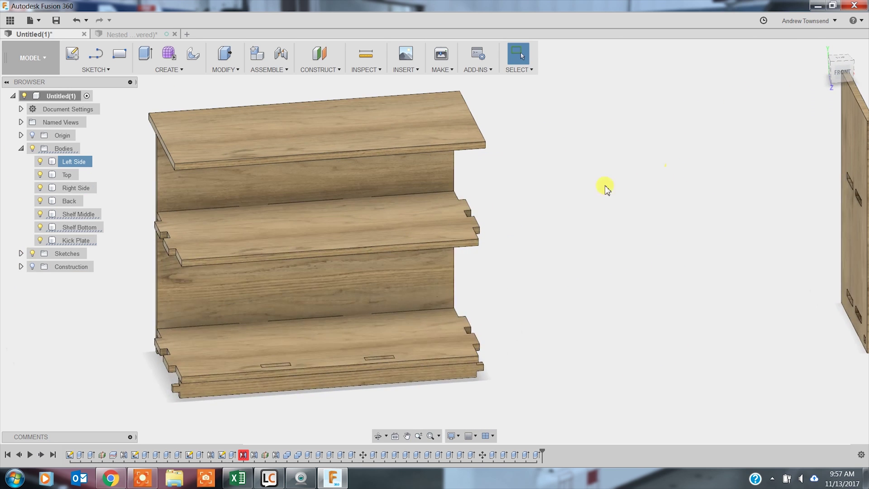
shift+middle_drag(844, 77, 757, 243)
scroll(751, 245, up, 2)
click(468, 243)
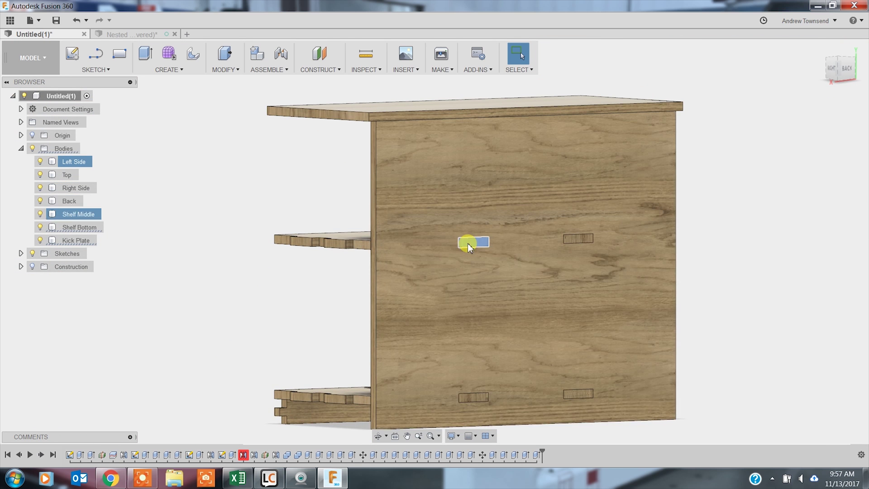
key(e)
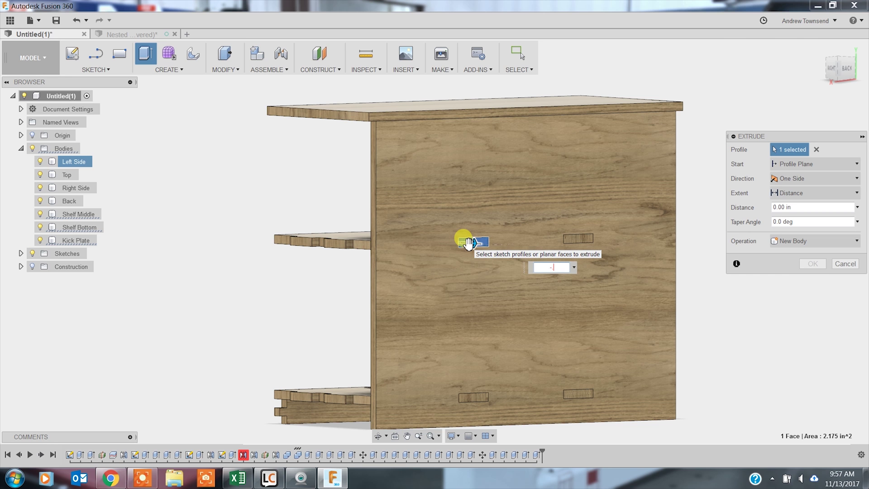
key(Escape)
click(586, 238)
key(e)
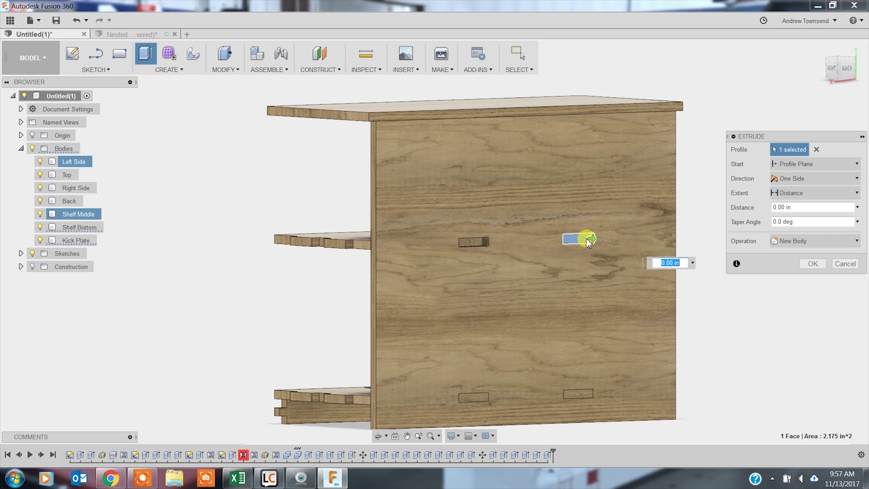
drag(586, 238, 587, 238)
key(Return)
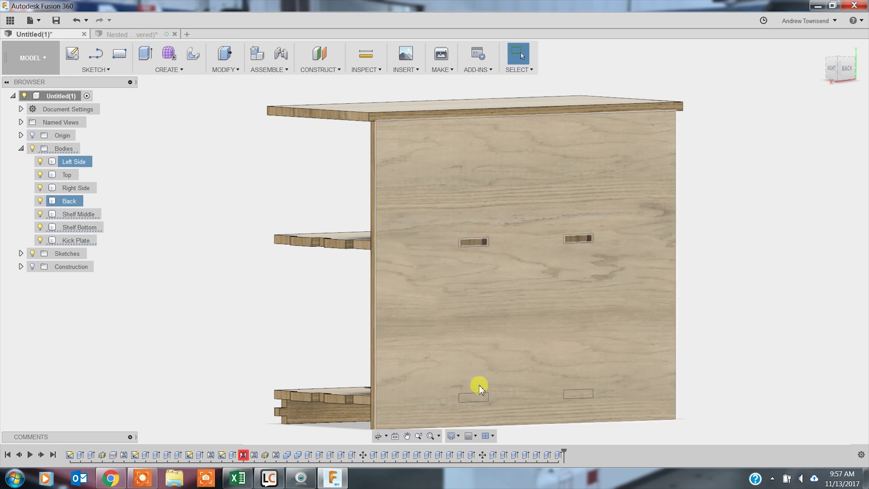
- Cut both bottom-shelf slots 0.73 in deep into the back panel
click(475, 397)
text(e)
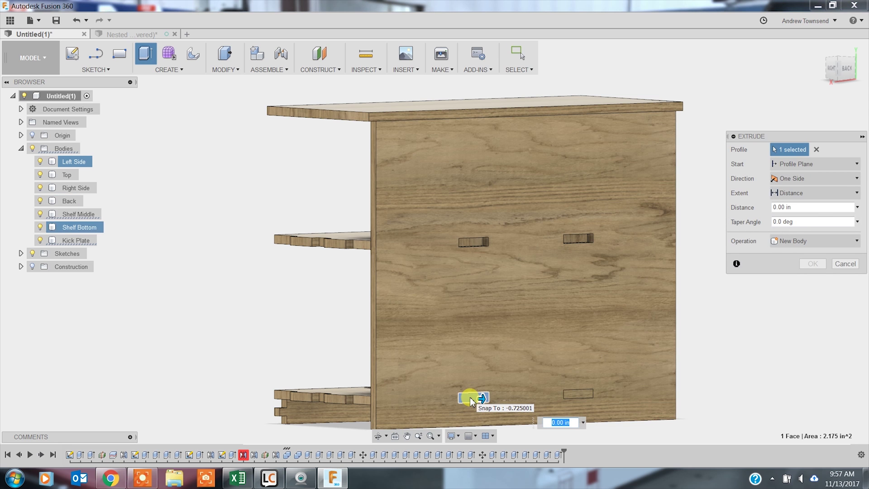
text(.73)
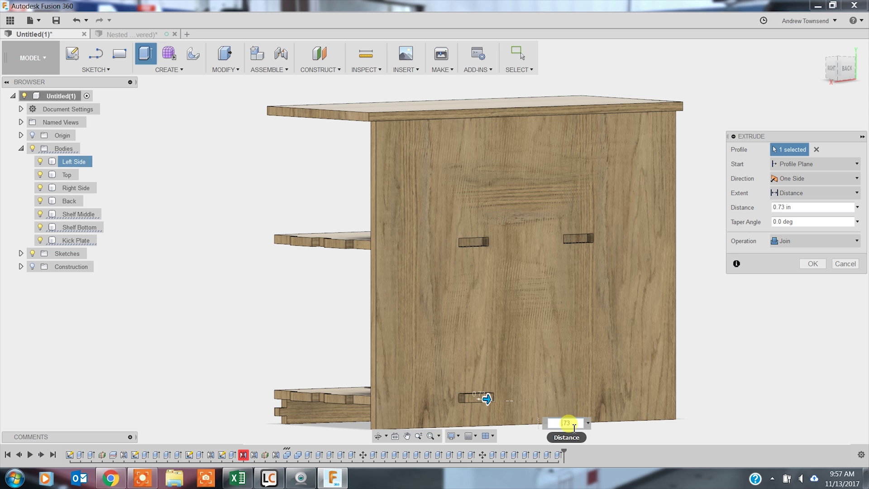
text(-)
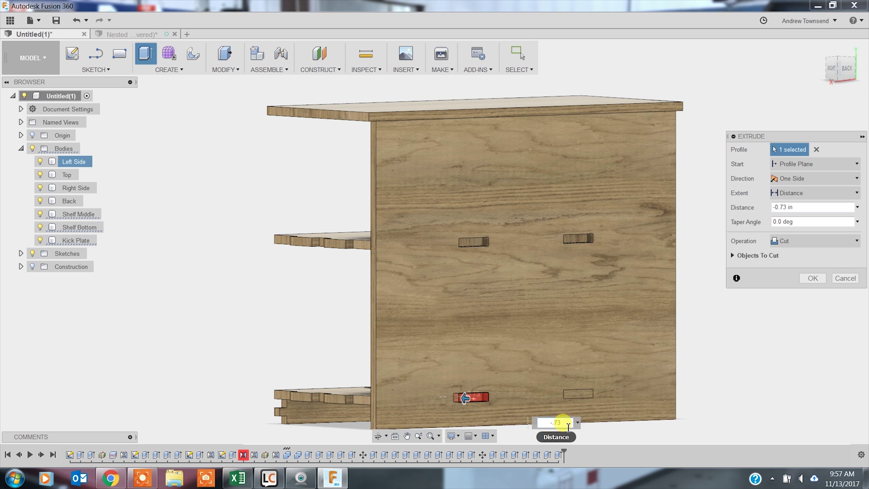
key(Return)
click(580, 396)
key(e)
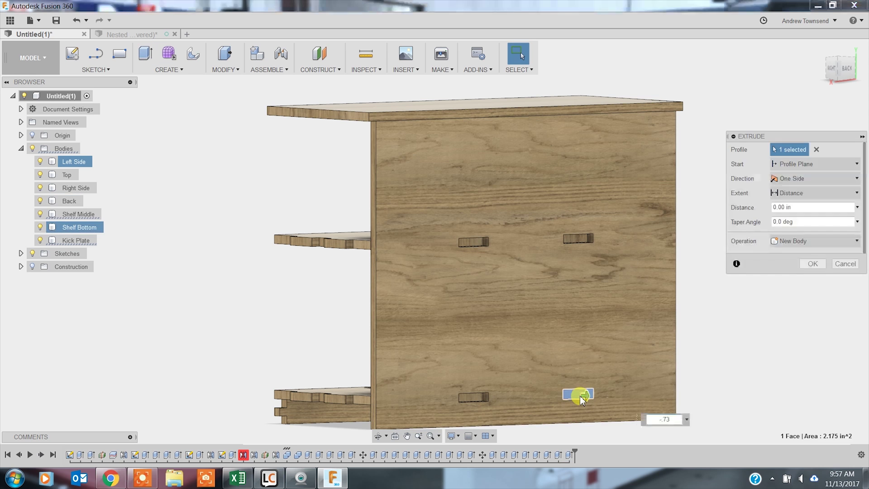
text(-.73)
key(Return)
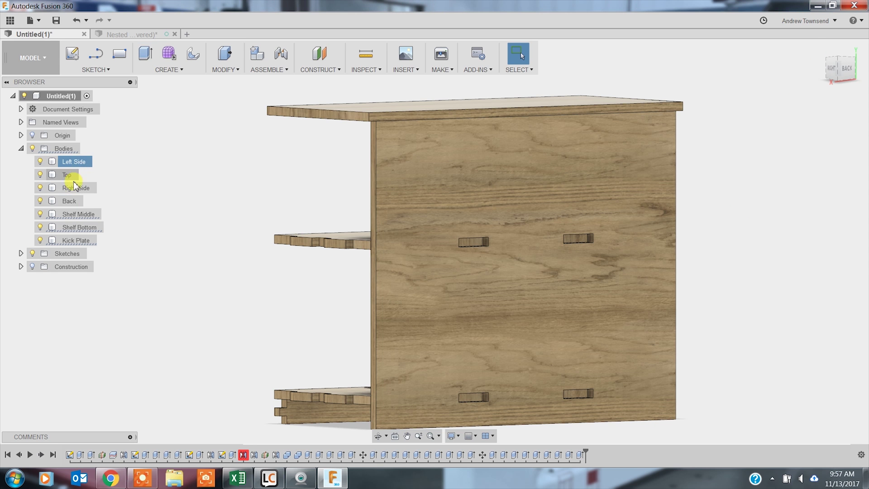
- Move the Back body -5 in along Z with Move/Copy, clear of the shelves
click(69, 200)
scroll(189, 241, down, 3)
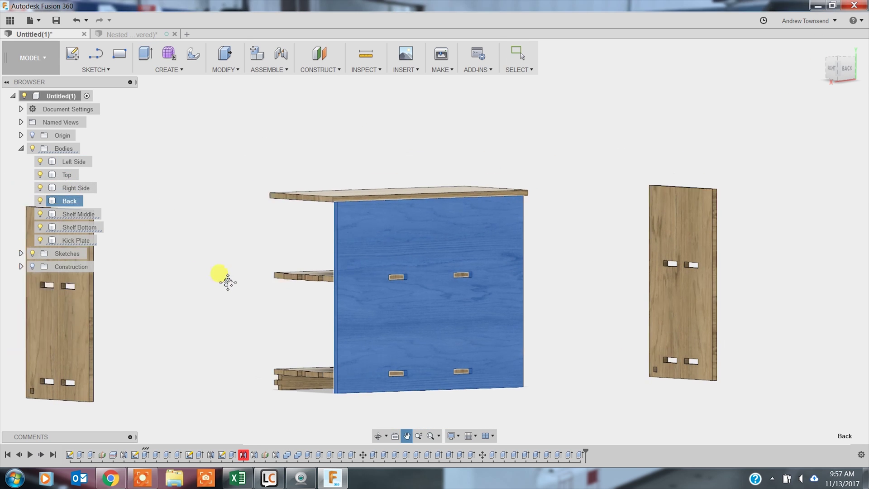
click(839, 57)
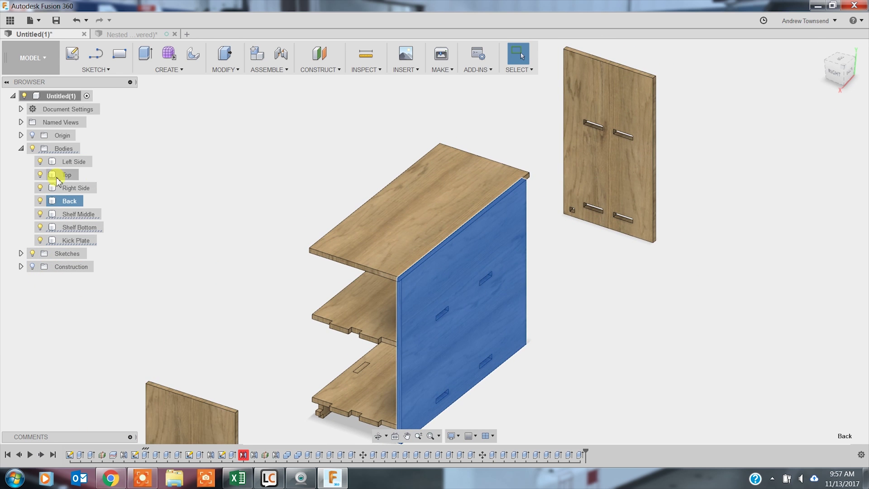
right_click(69, 200)
click(98, 207)
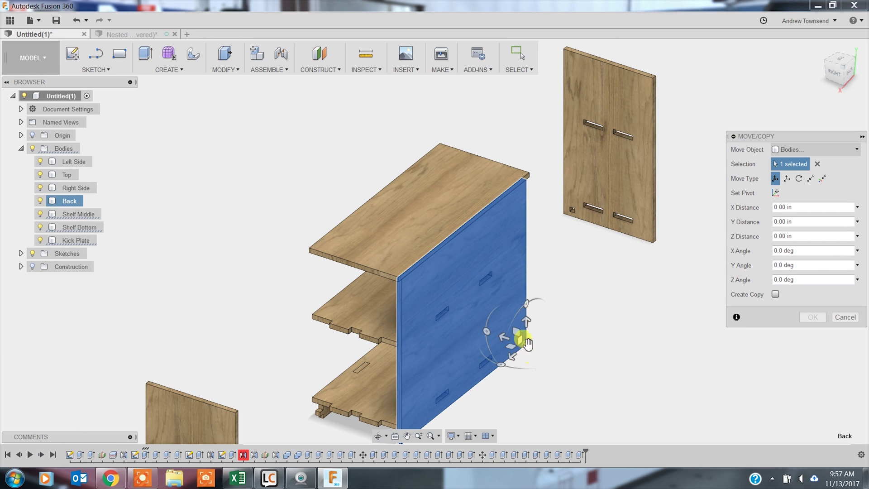
drag(508, 336, 772, 420)
click(811, 317)
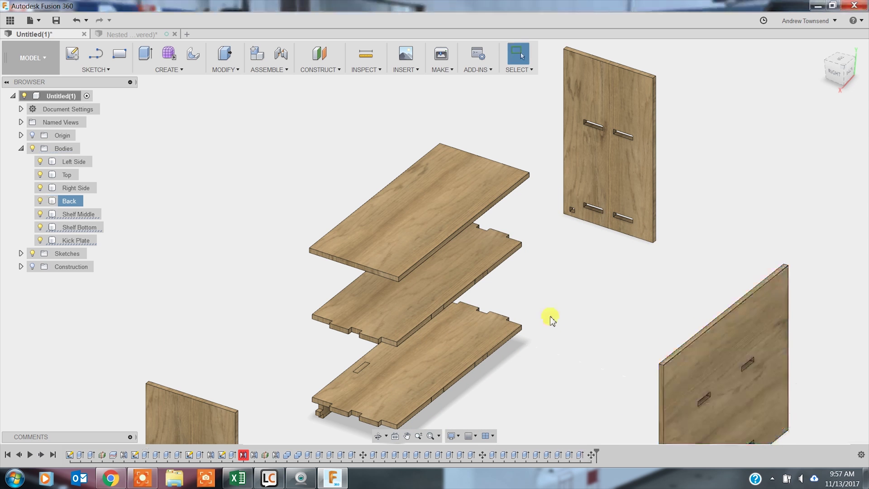
scroll(549, 316, up, 3)
click(435, 251)
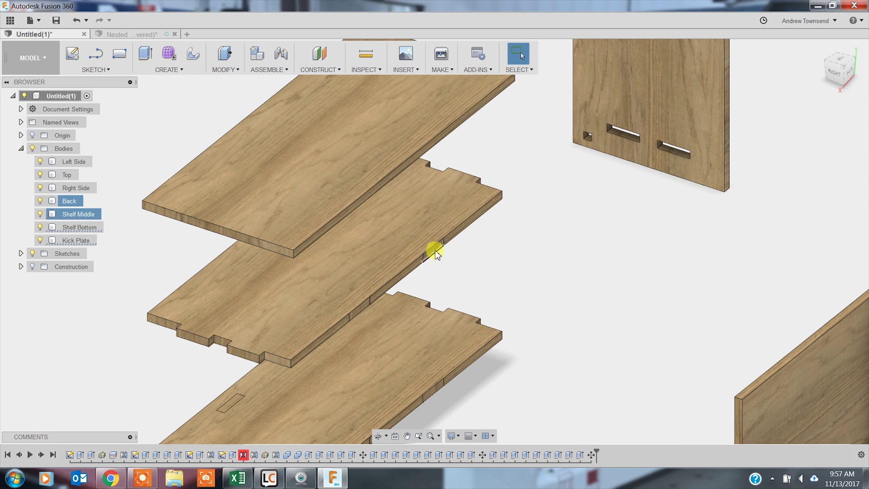
shift+middle_drag(452, 227, 421, 271)
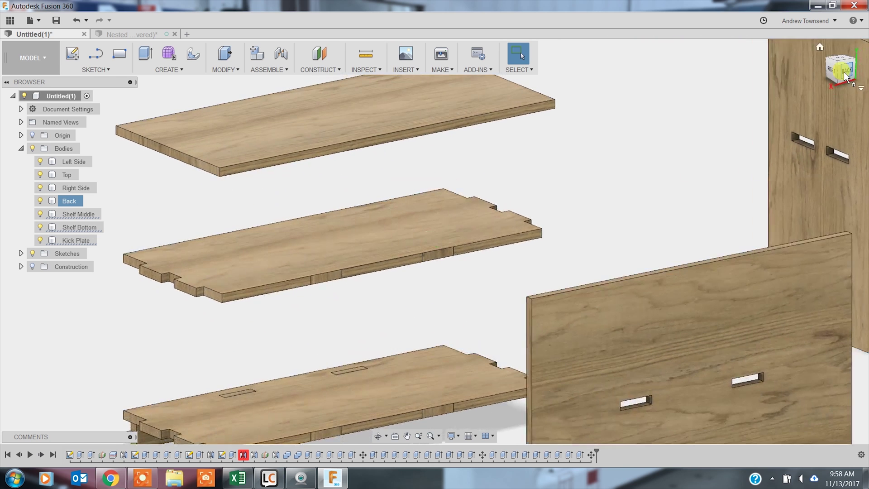
- Extrude the middle shelf's two edge tabs 0.73 in
scroll(407, 305, up, 3)
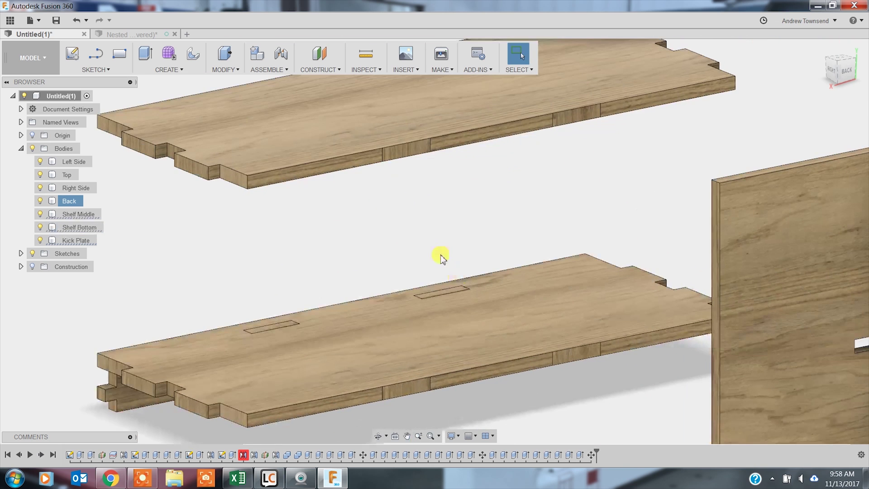
key(e)
click(413, 149)
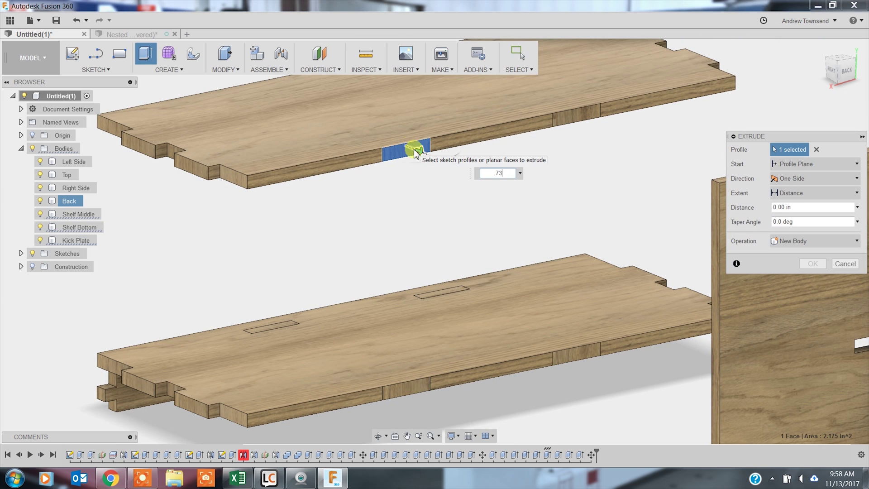
key(Return)
click(576, 116)
text(e)
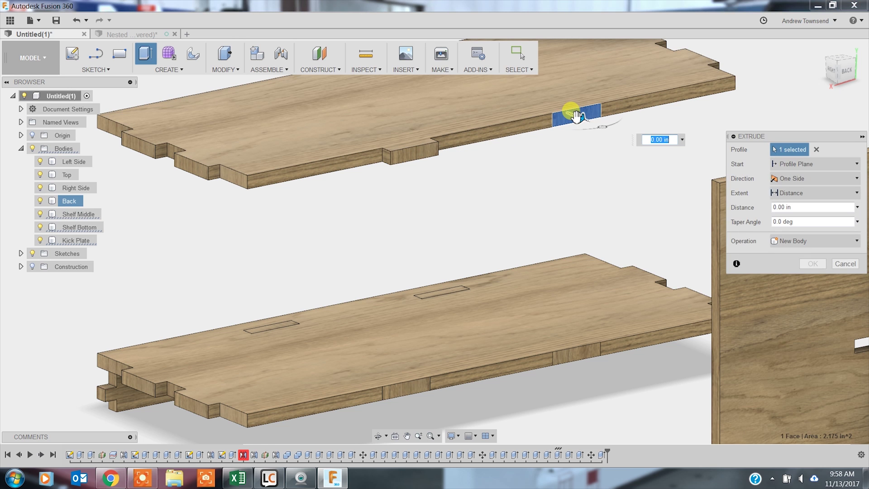
text(.73)
key(Return)
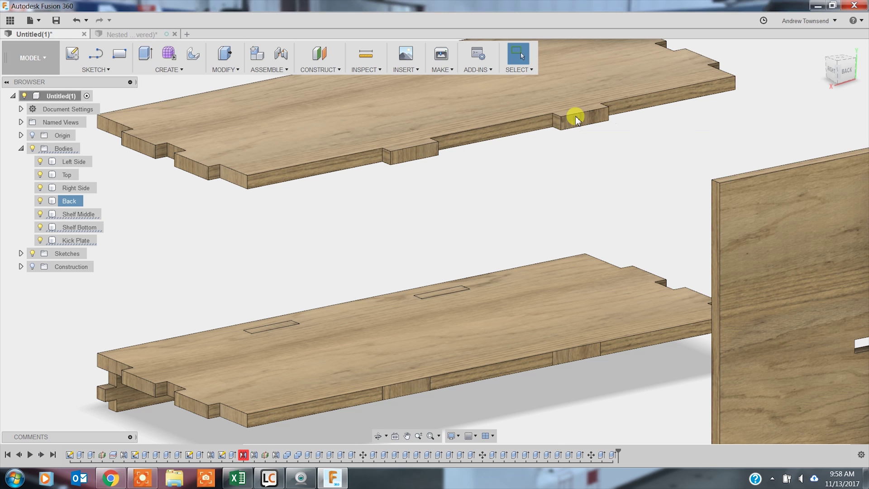
- Extrude two tabs on the bottom shelf 0.73 in
key(e)
click(414, 384)
text(.73)
key(Return)
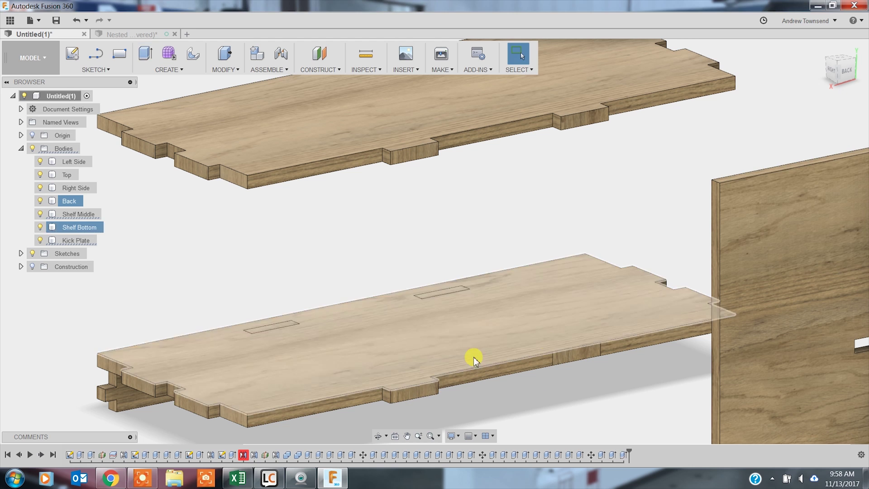
key(e)
click(571, 353)
text(.73)
key(Return)
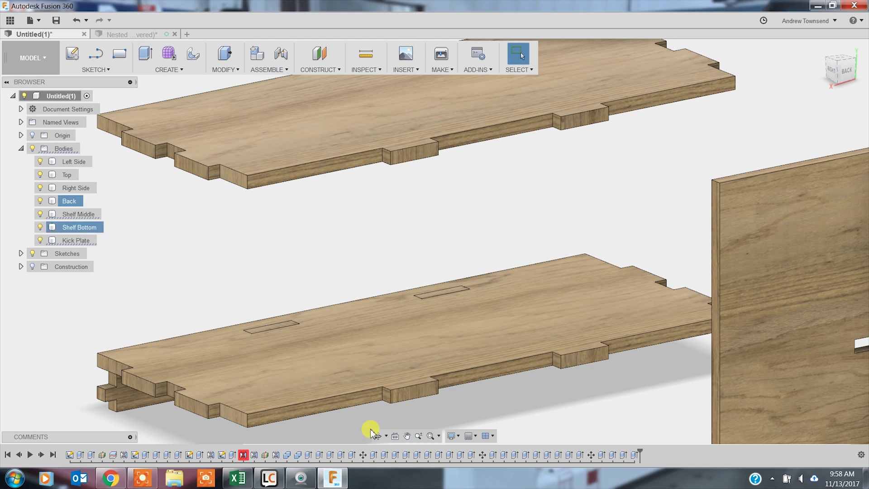
- Cut two rectangular slot outlines into the bottom shelf at -0.73 in
middle_drag(288, 298, 455, 313)
drag(832, 83, 726, 174)
scroll(726, 174, down, 6)
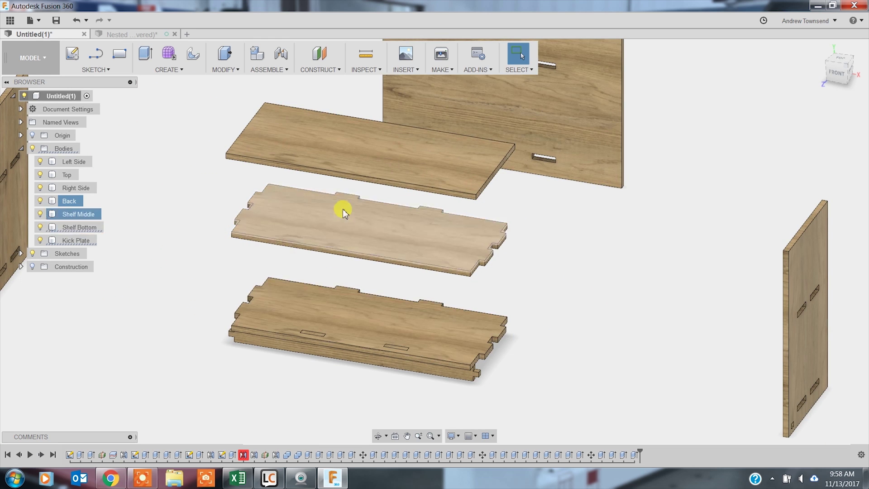
scroll(239, 362, up, 8)
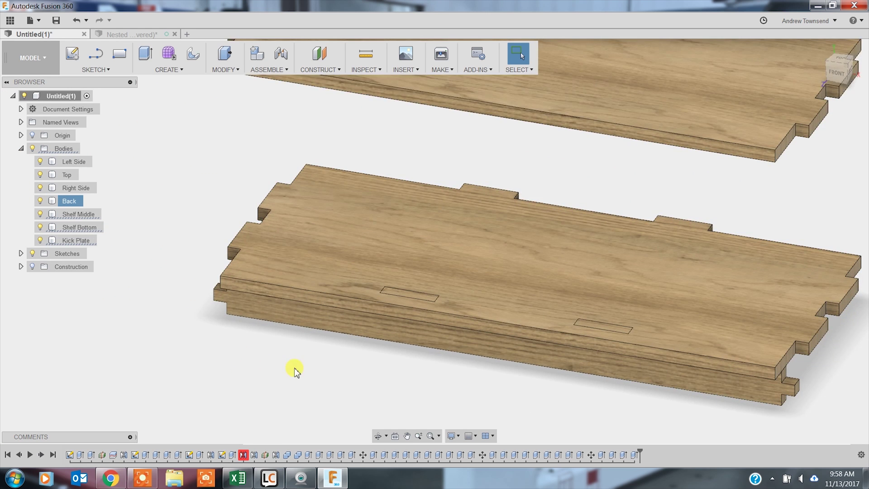
scroll(280, 335, up, 5)
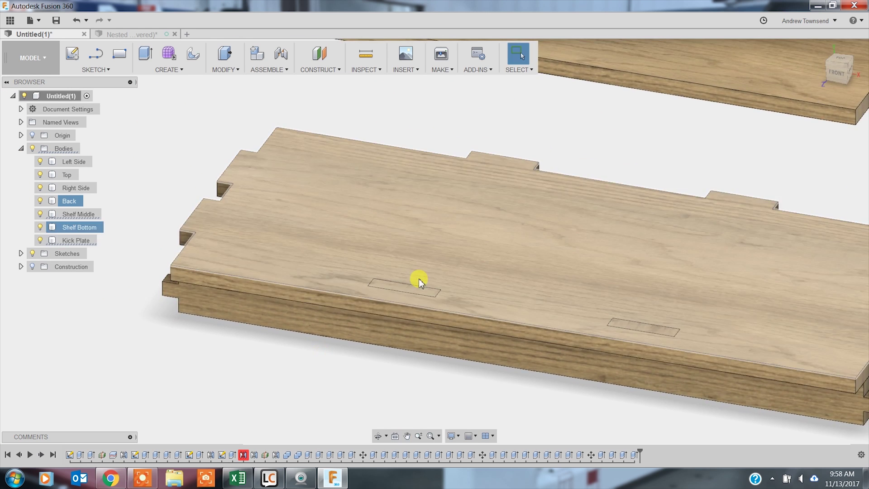
click(418, 290)
key(e)
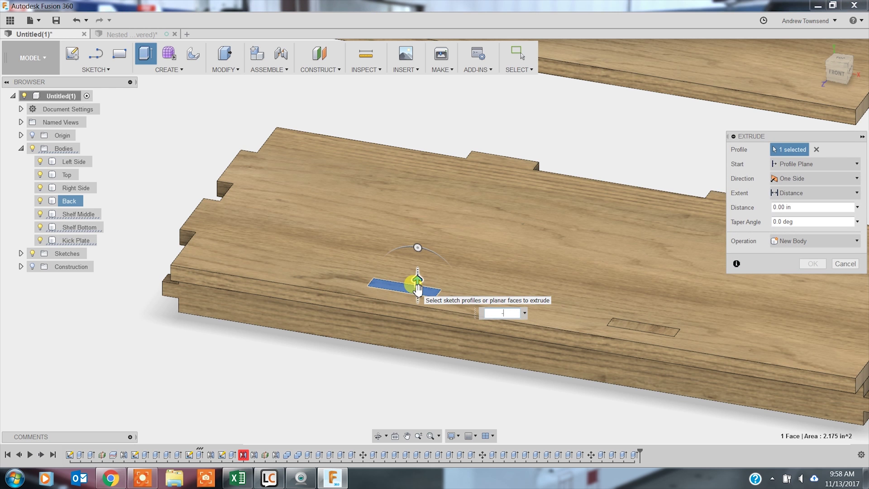
text(-.73)
key(Return)
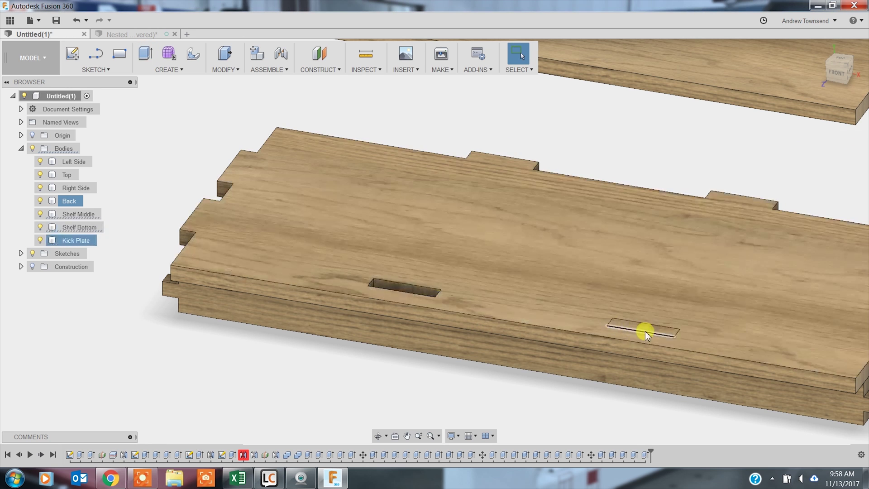
click(648, 332)
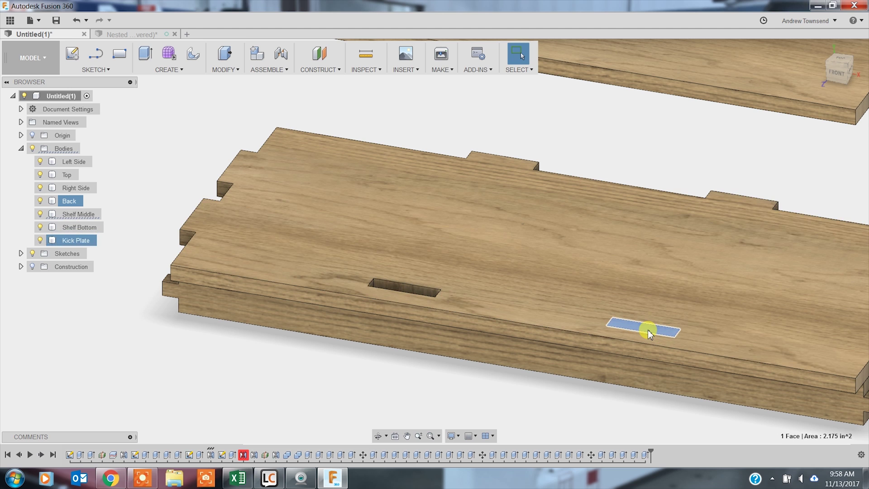
text(e-.73)
key(Return)
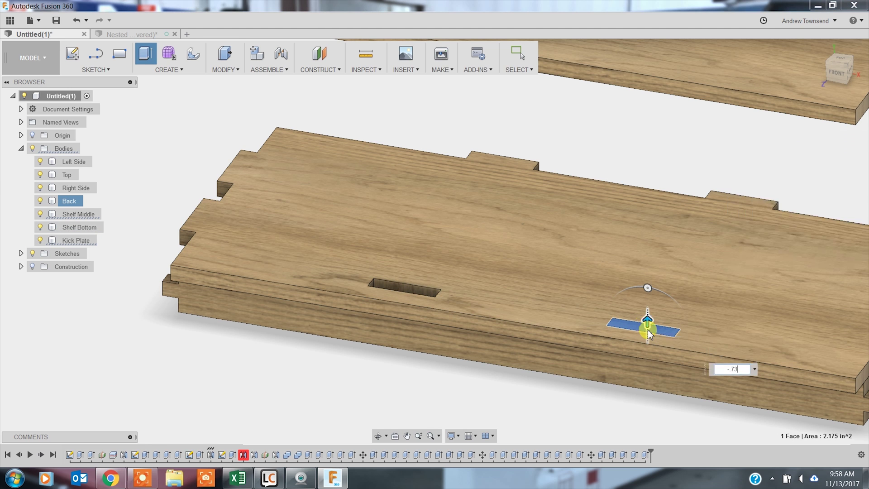
scroll(543, 337, down, 5)
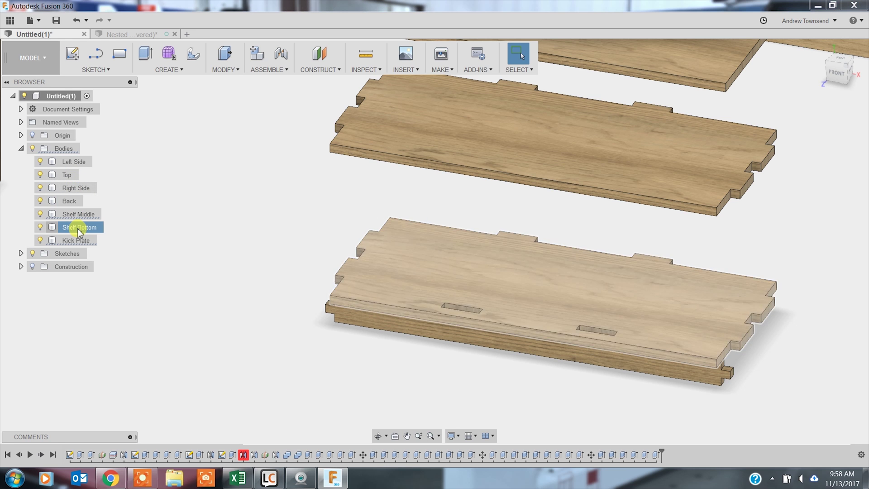
- Move the Shelf Bottom body -32 in along X with Move/Copy
click(79, 229)
right_click(80, 229)
click(258, 253)
key(m)
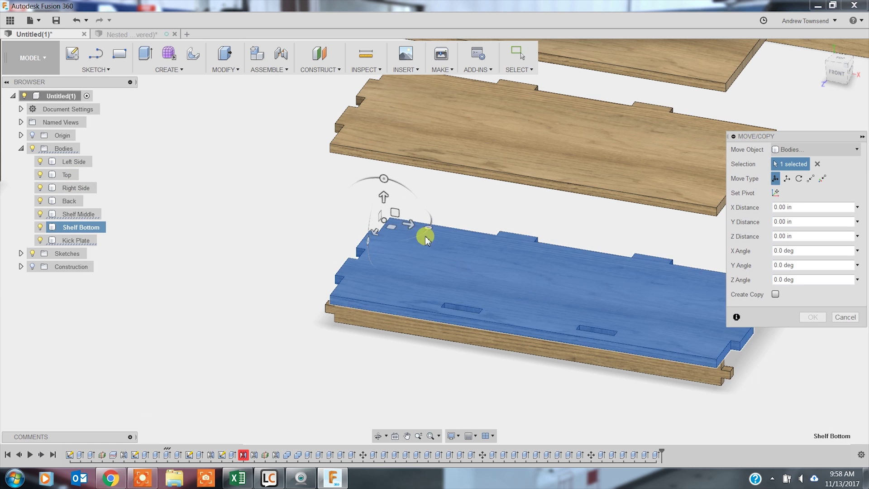
drag(407, 228, 22, 194)
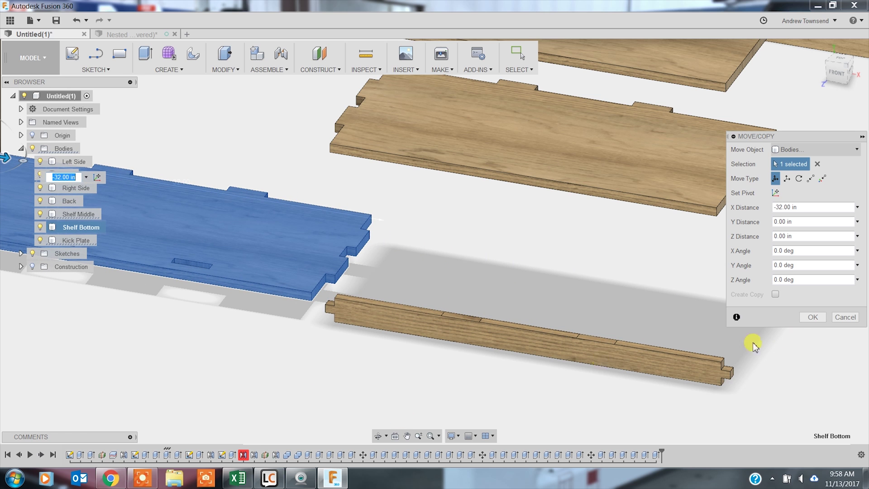
click(813, 319)
scroll(602, 363, up, 2)
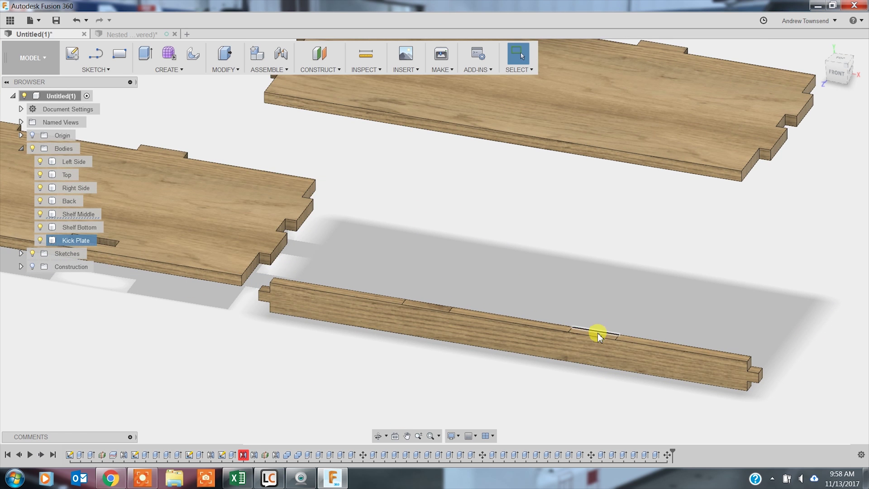
- Extrude the kick plate's two top-edge outlines 0.73 in to form tabs
click(597, 336)
key(e)
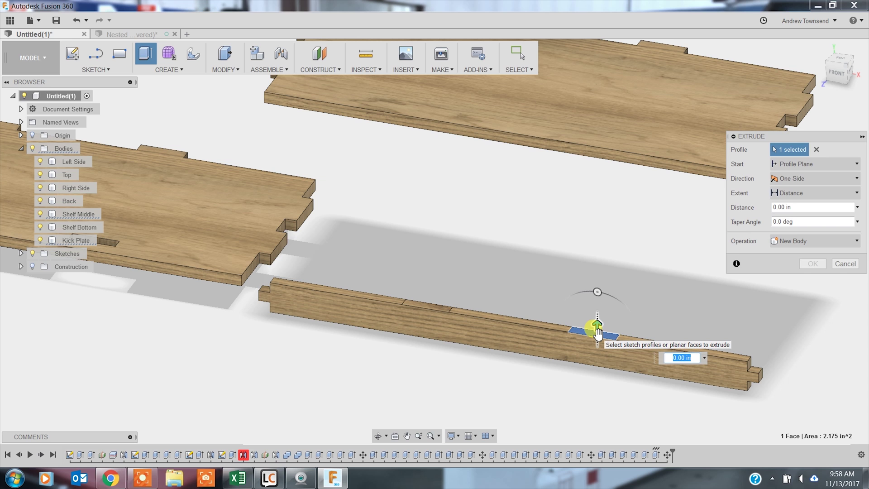
key(Return)
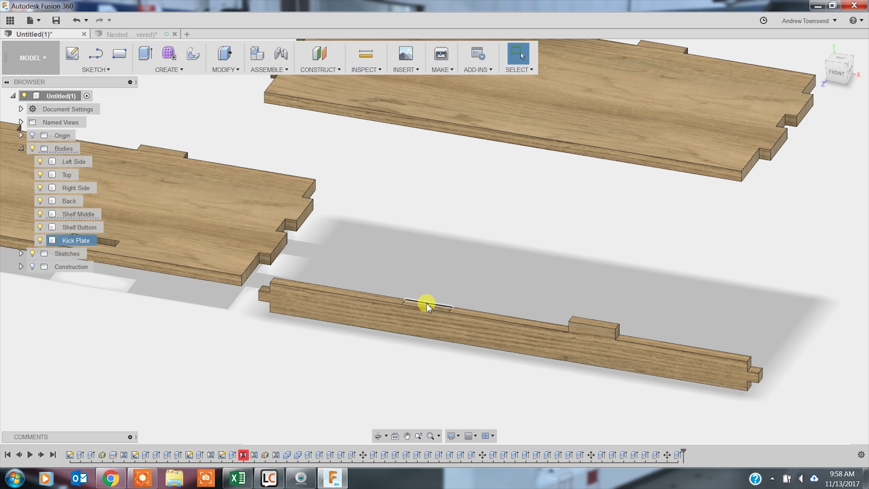
key(e)
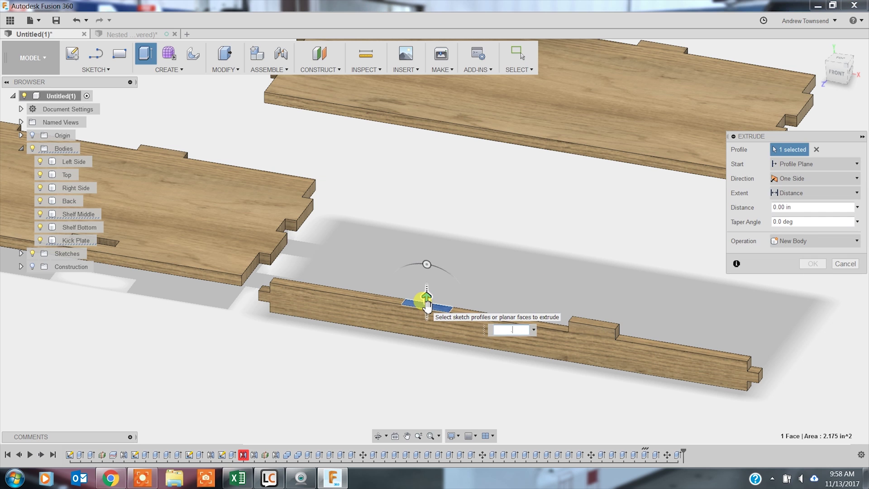
key(Return)
scroll(429, 294, down, 8)
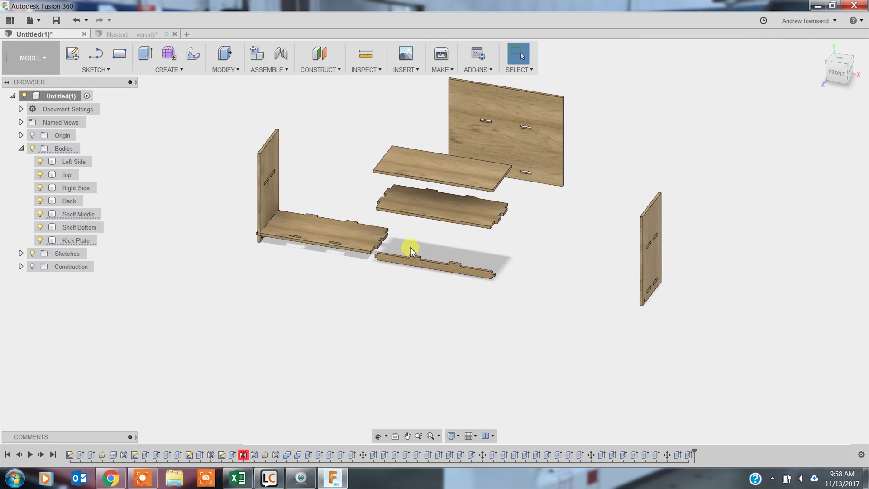
click(365, 283)
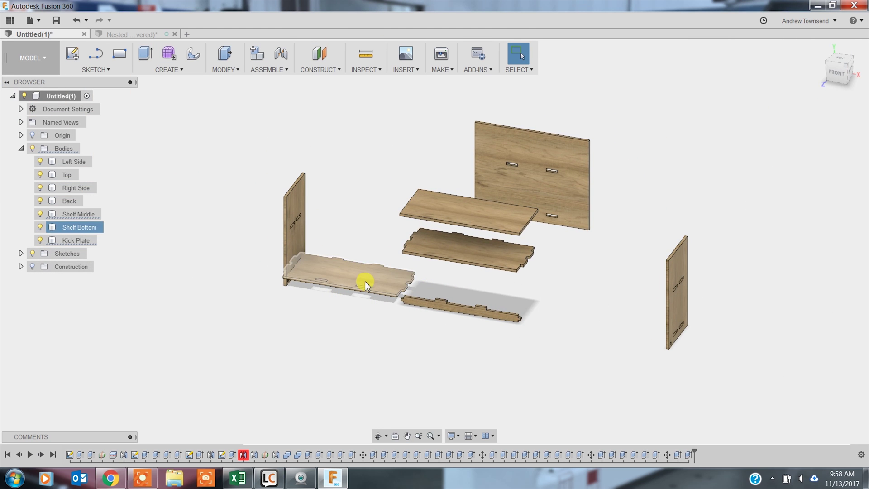
click(364, 300)
scroll(365, 301, up, 3)
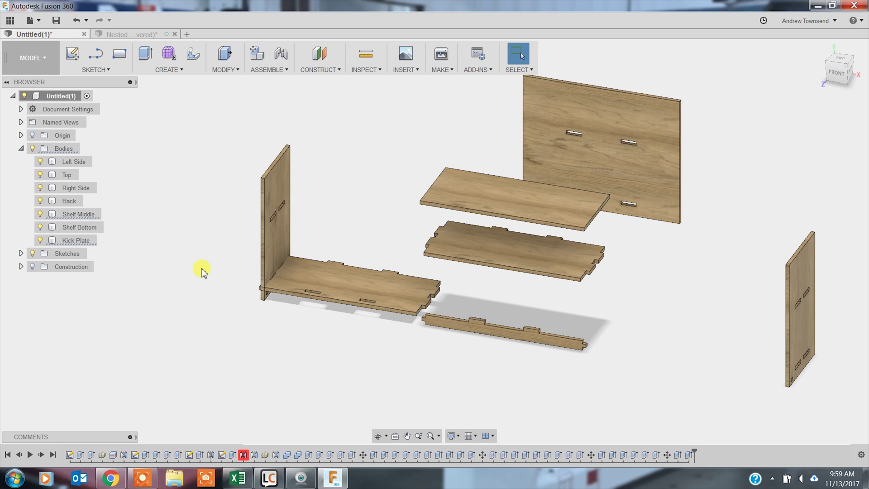
click(281, 239)
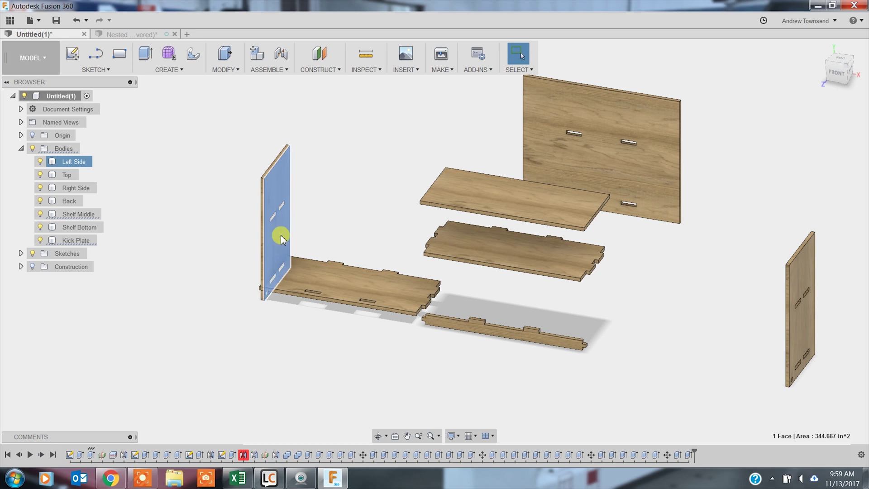
scroll(275, 238, up, 5)
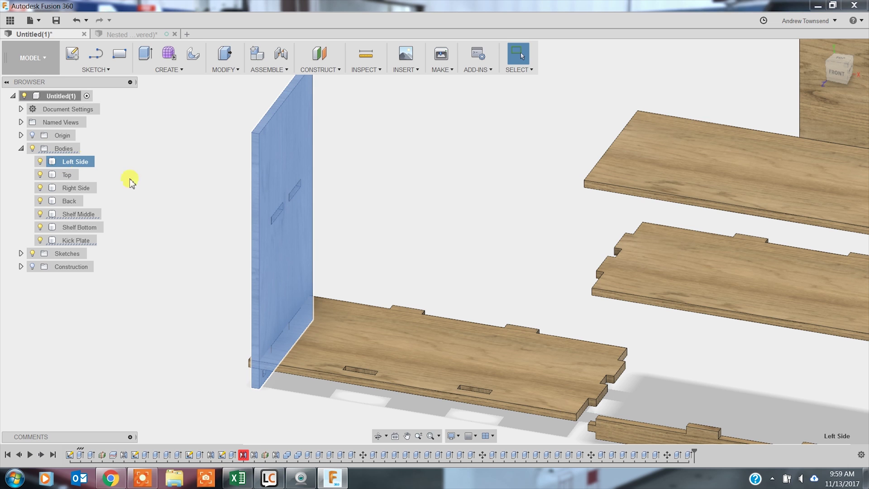
click(396, 190)
scroll(426, 226, down, 2)
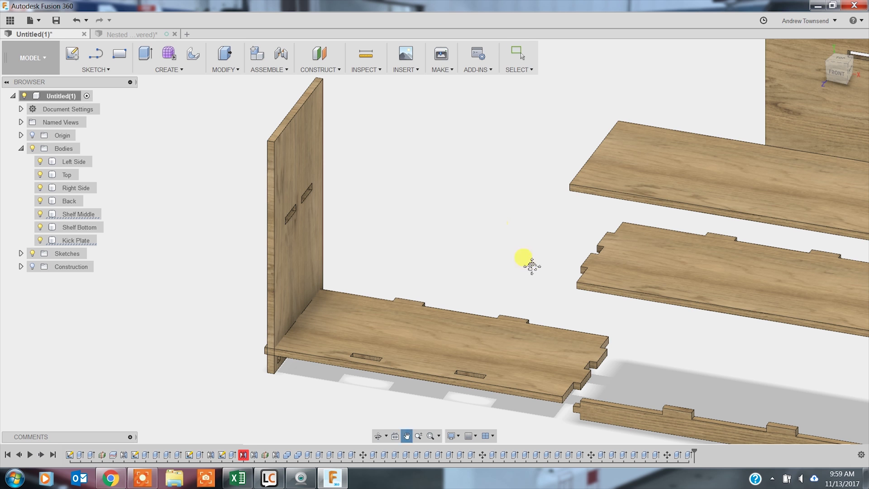
middle_drag(530, 267, 369, 233)
mouse_move(557, 306)
middle_down()
mouse_move(403, 339)
mouse_move(387, 332)
middle_up()
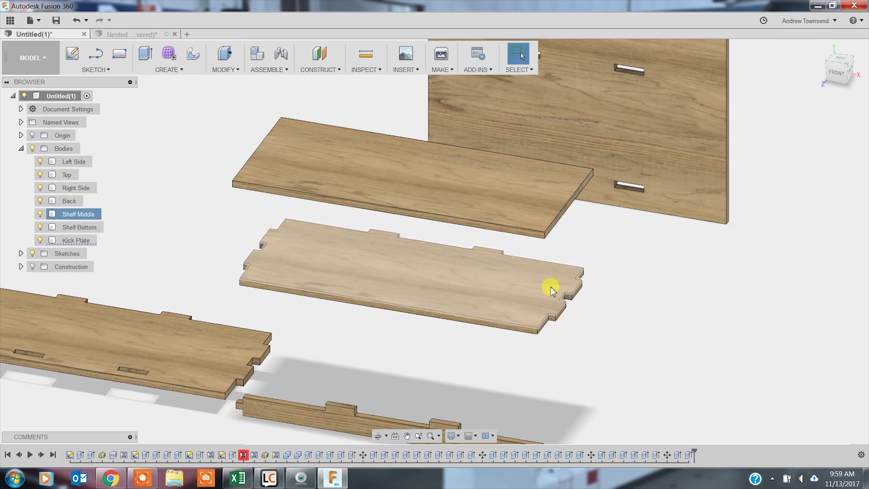
middle_drag(551, 290, 633, 310)
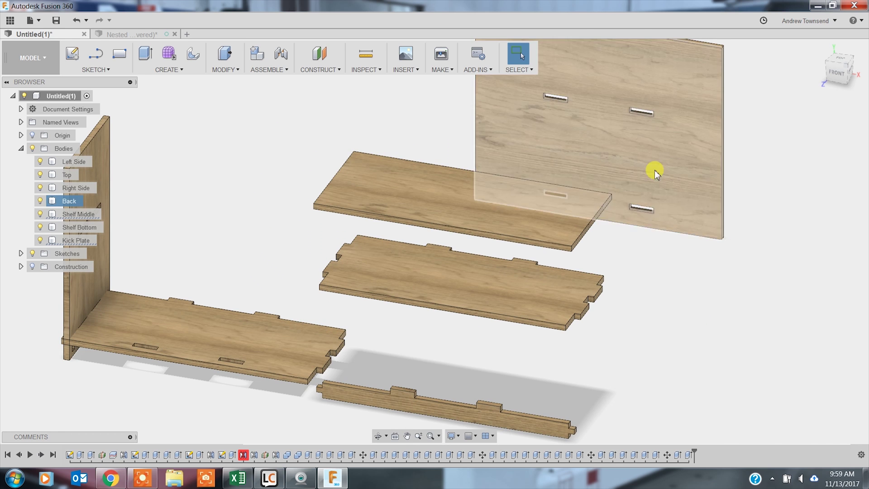
middle_drag(714, 295, 556, 215)
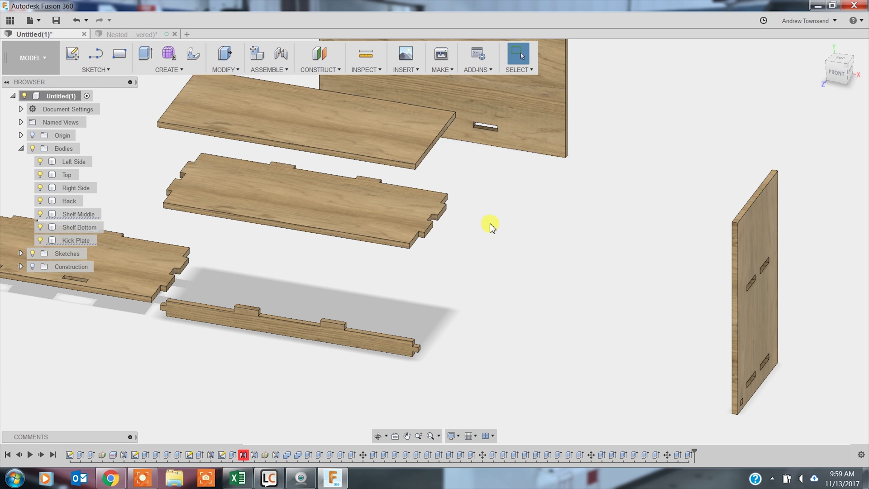